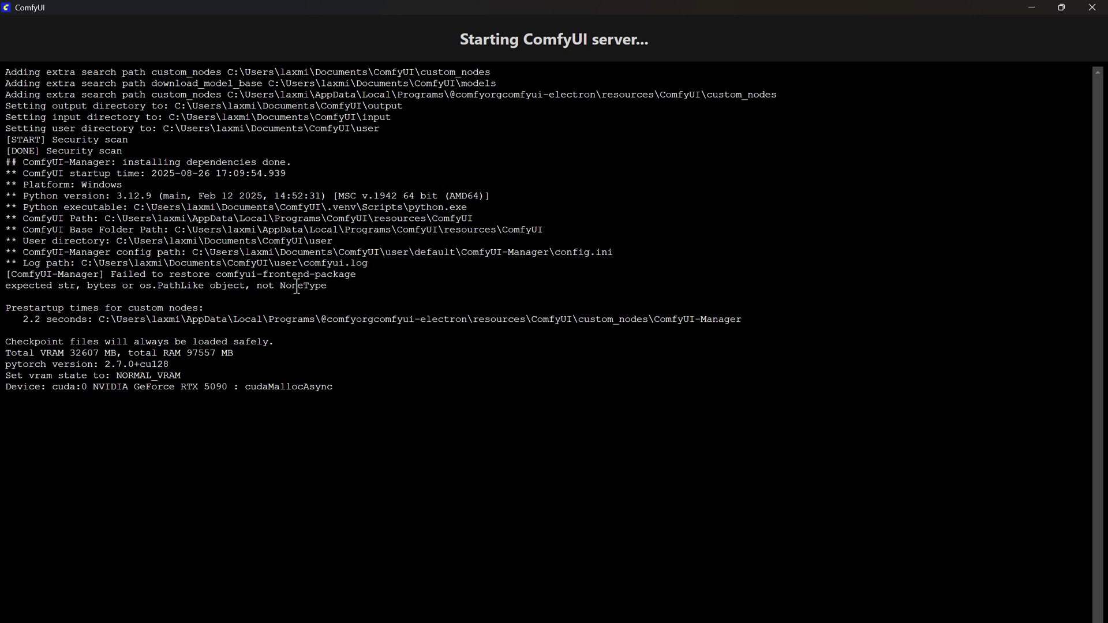
# Step: Select the device and memory lines in the server startup log while the default workflow loads
pyautogui.moveTo(156, 388); pyautogui.dragTo(23, 341)
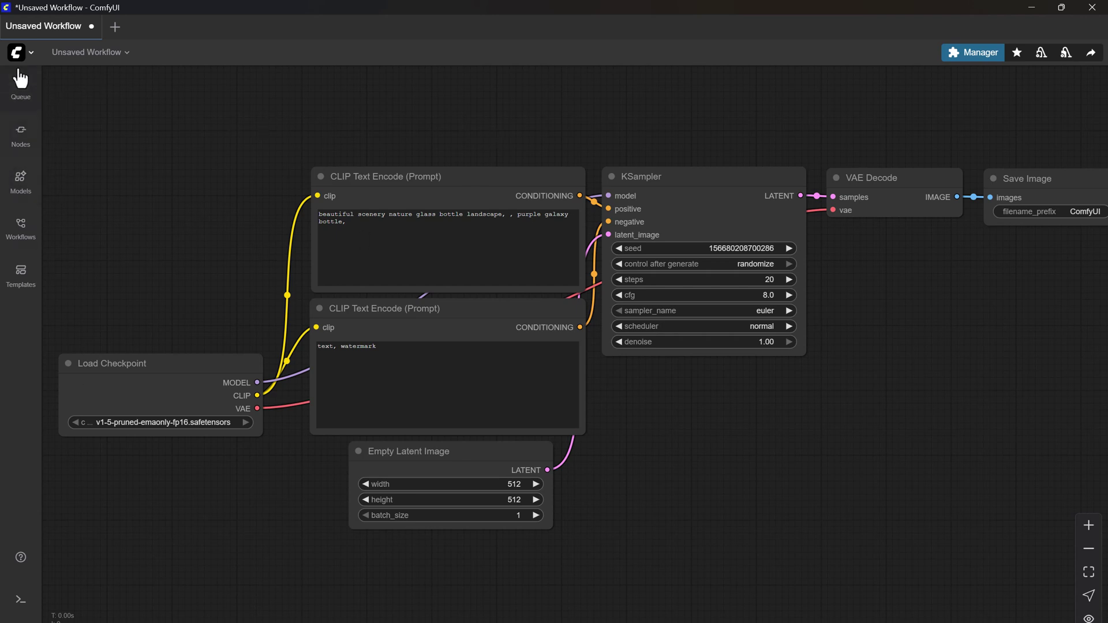
# Step: Show the Queue panel to confirm no tasks are waiting
pyautogui.click(20, 93)
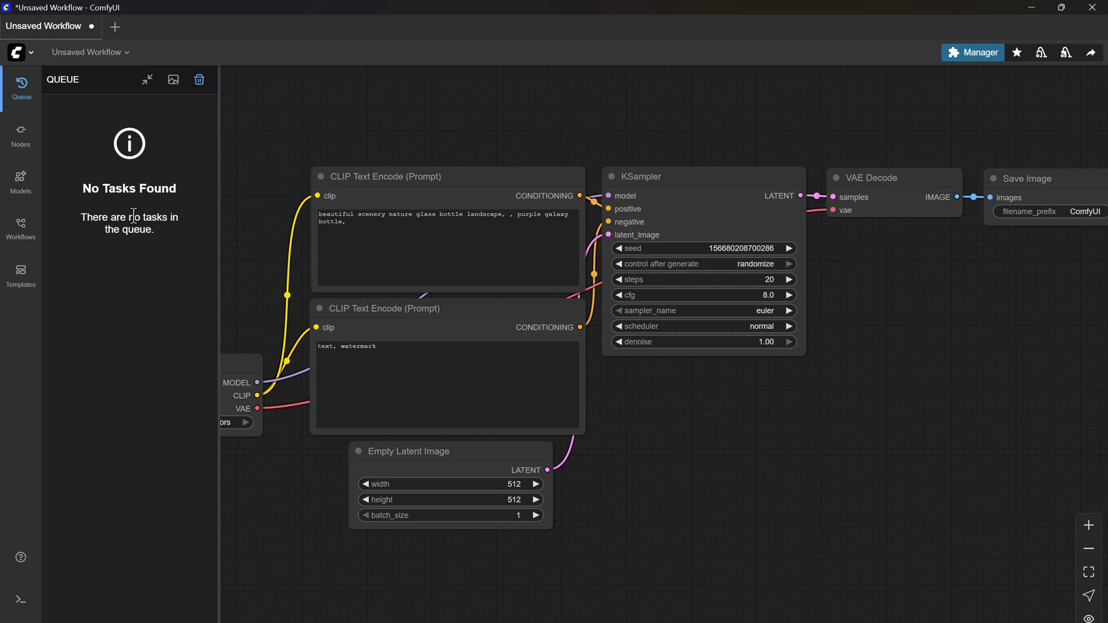
# Step: Expand and collapse the image and sampling node categories, then show the Model Library
pyautogui.click(21, 139)
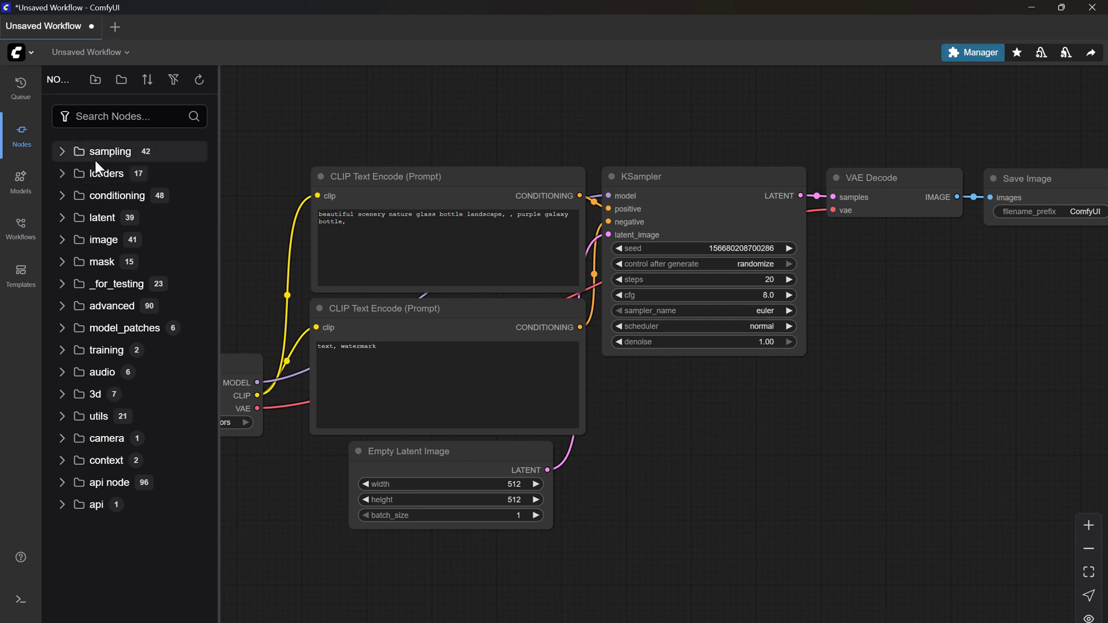
pyautogui.click(65, 246)
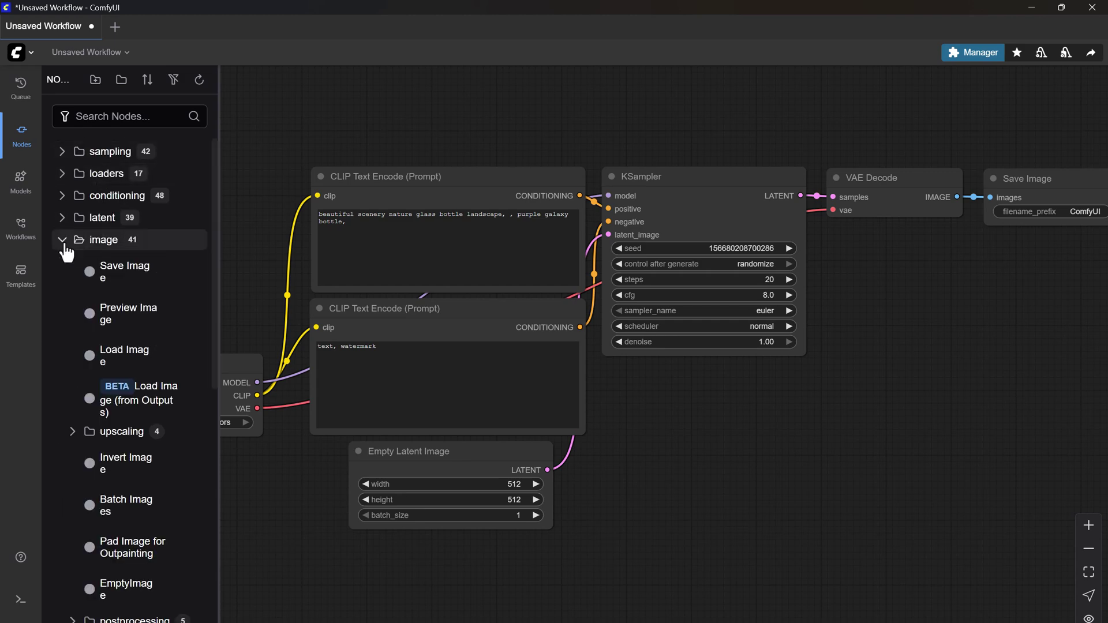
pyautogui.click(66, 244)
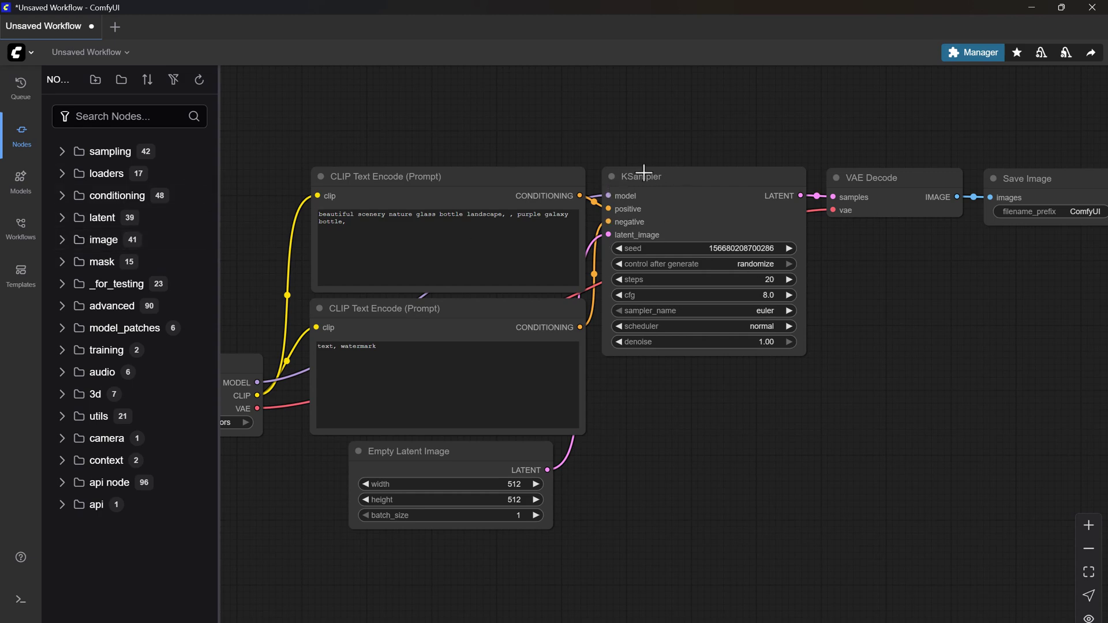
pyautogui.click(62, 155)
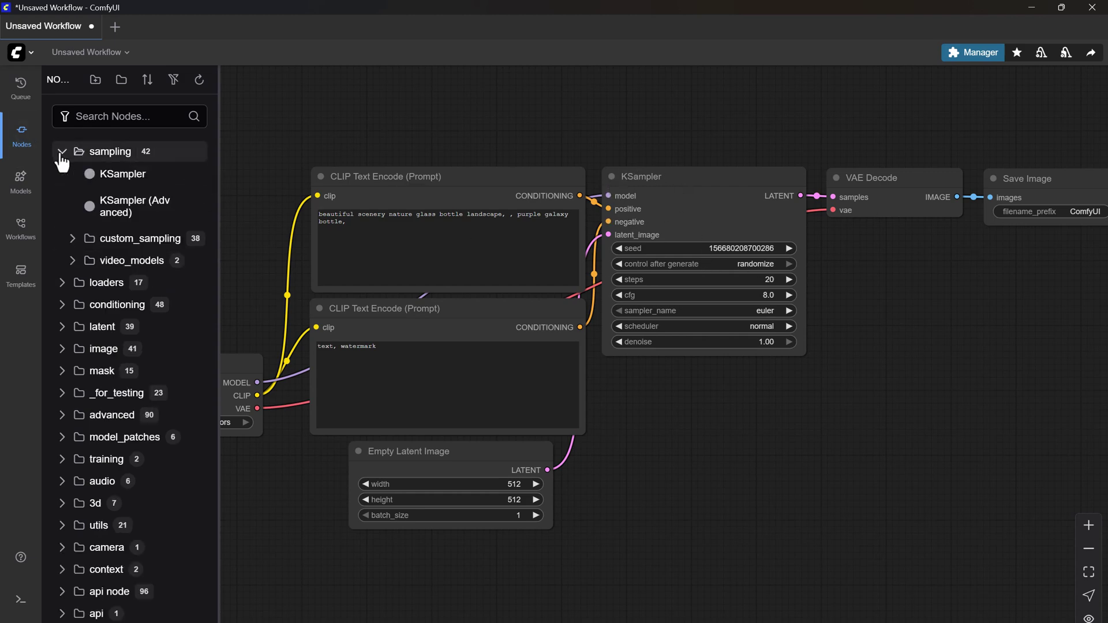
pyautogui.moveTo(120, 178)
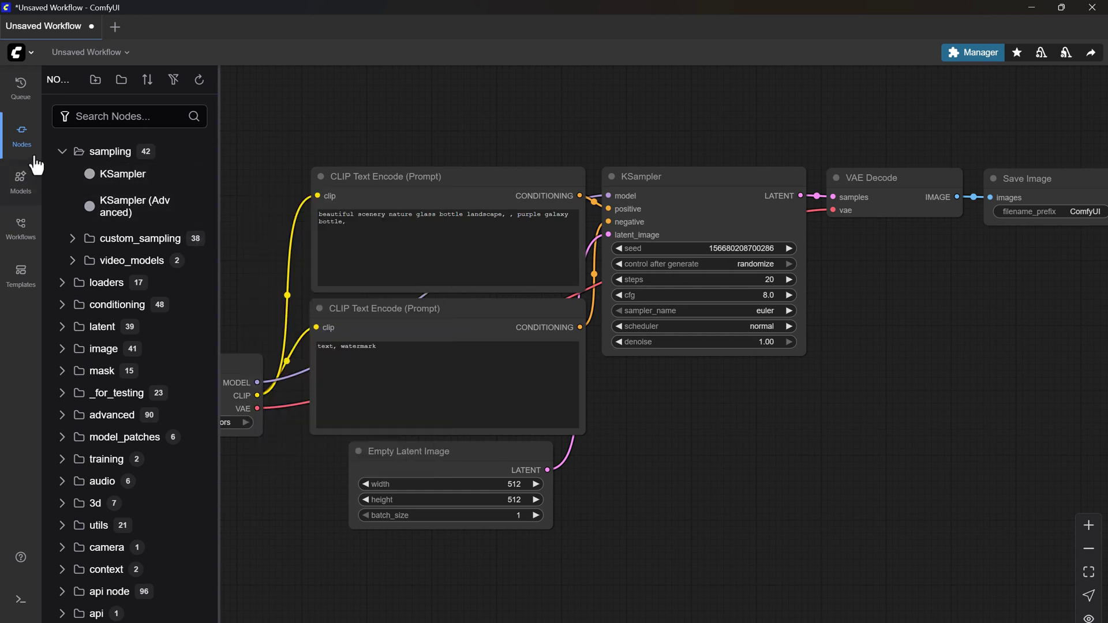
pyautogui.click(65, 153)
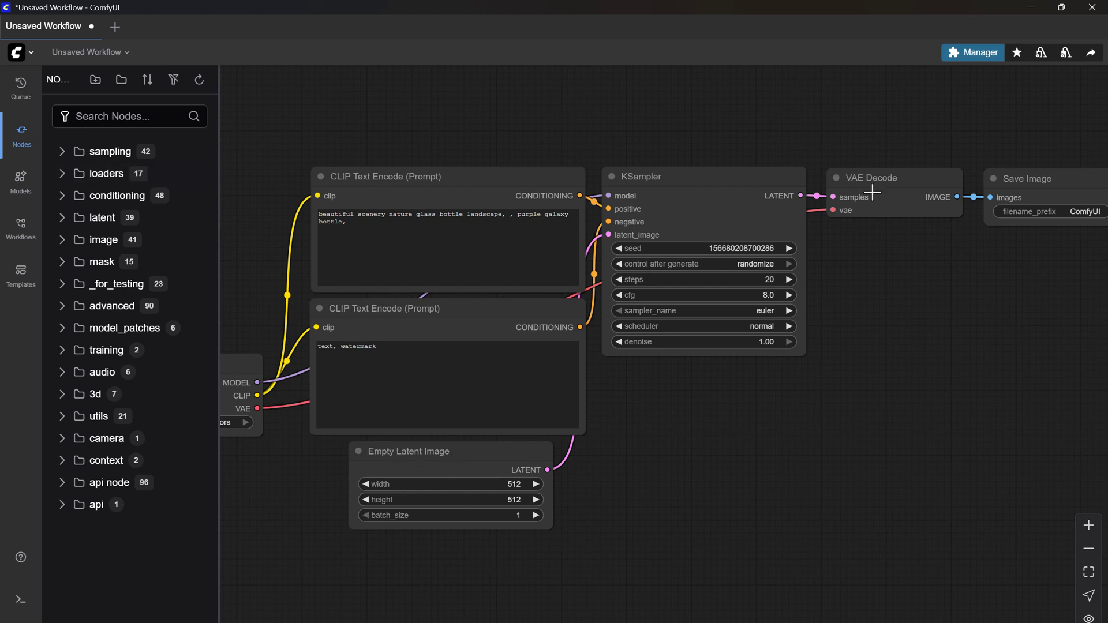
pyautogui.click(23, 192)
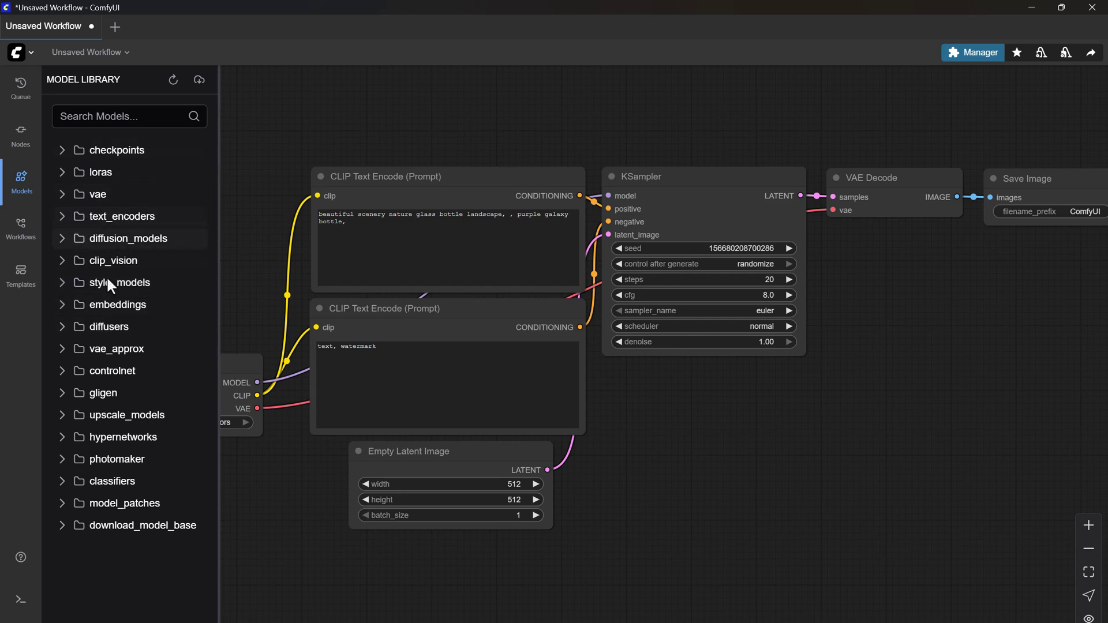
# Step: Review the saved workflow files, then bring up the starter template gallery
pyautogui.click(19, 231)
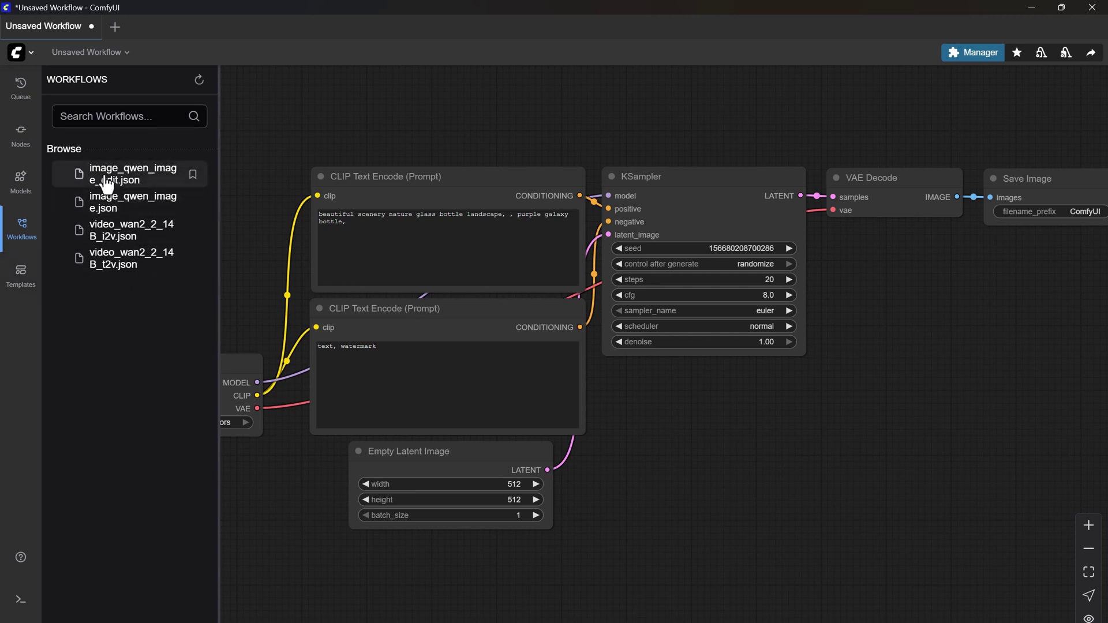
pyautogui.click(25, 285)
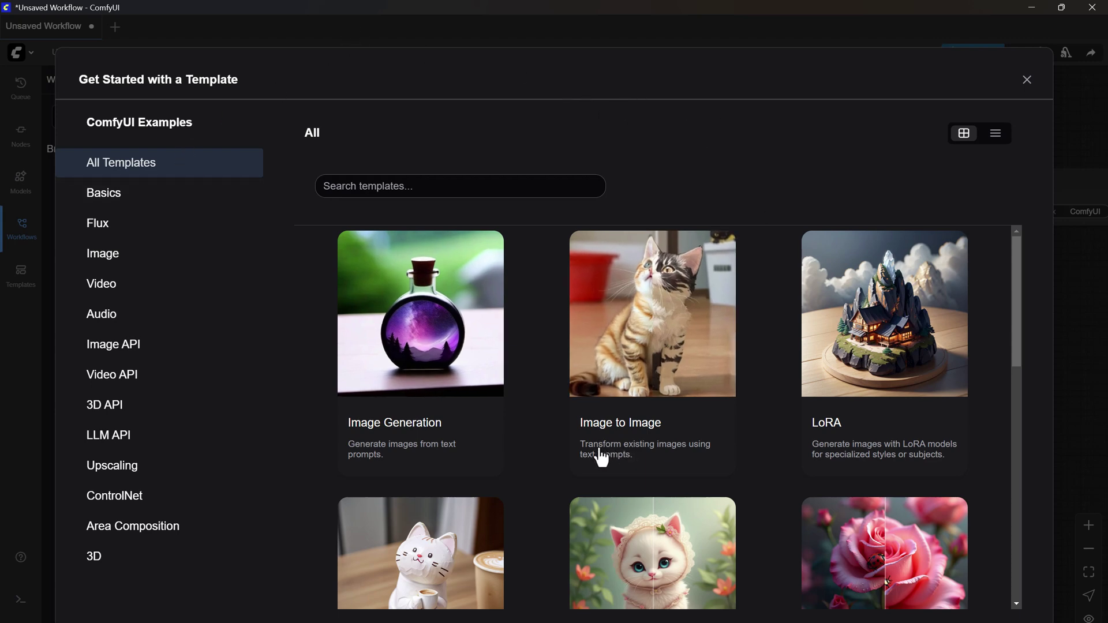
# Step: Load the Image to Image template as an image2image workflow and close the Missing Models warning
pyautogui.click(635, 388)
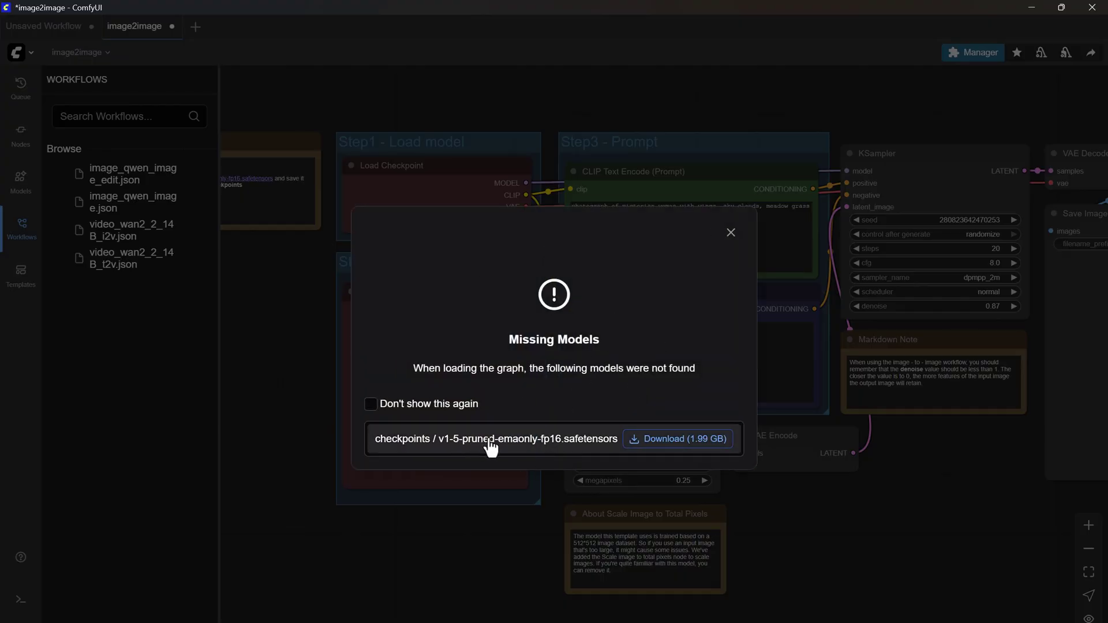
pyautogui.moveTo(554, 450)
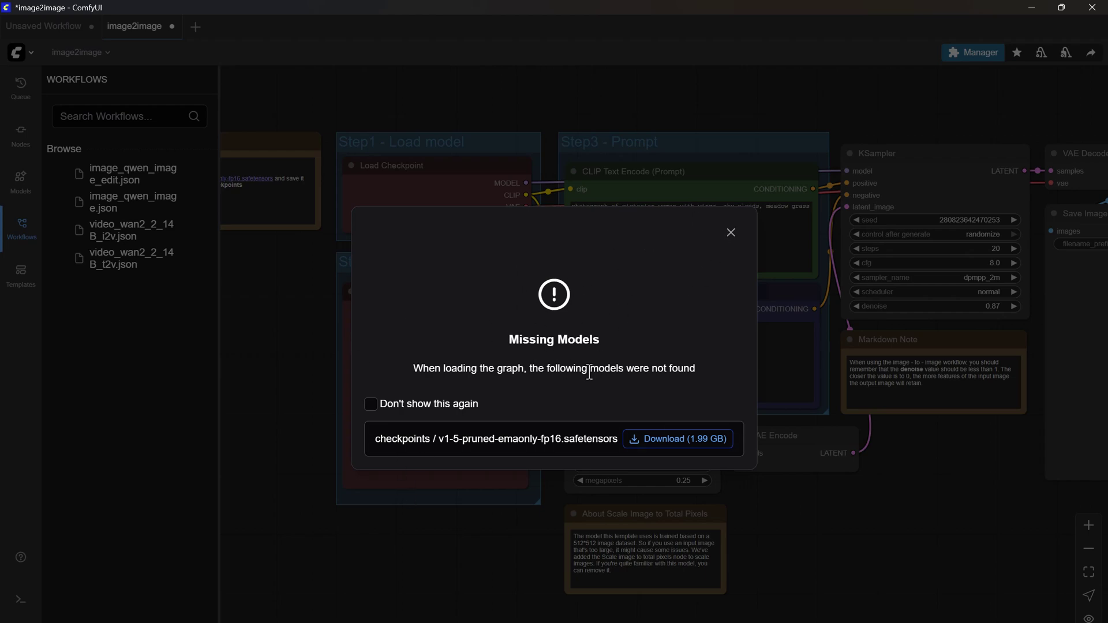
pyautogui.click(731, 233)
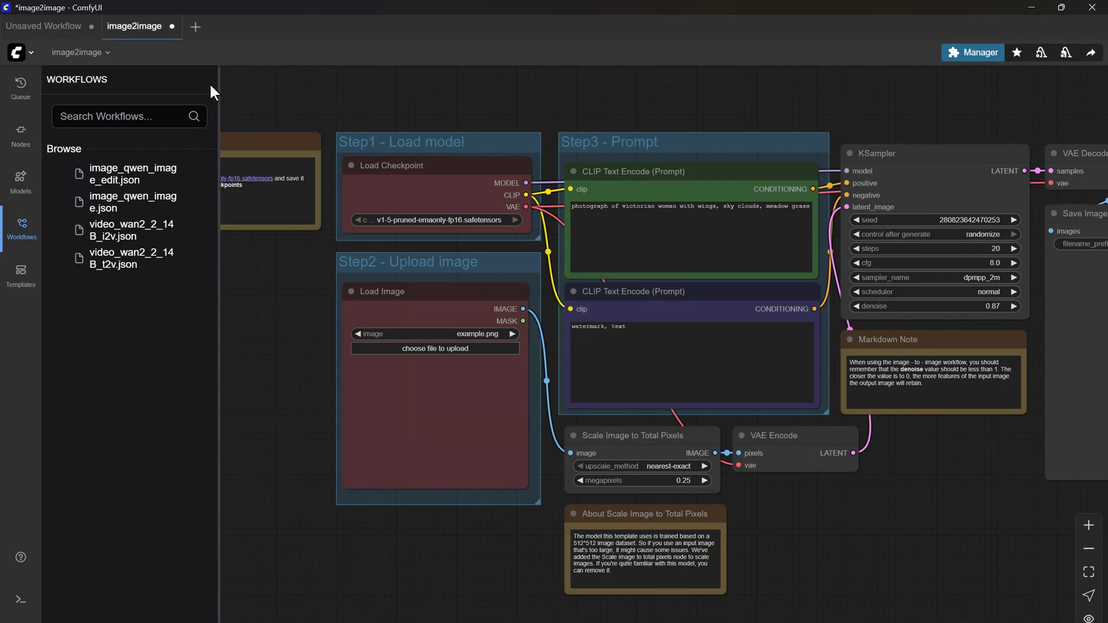
# Step: Filter the template gallery to Image templates and load the Qwen Image Edit template
pyautogui.click(17, 283)
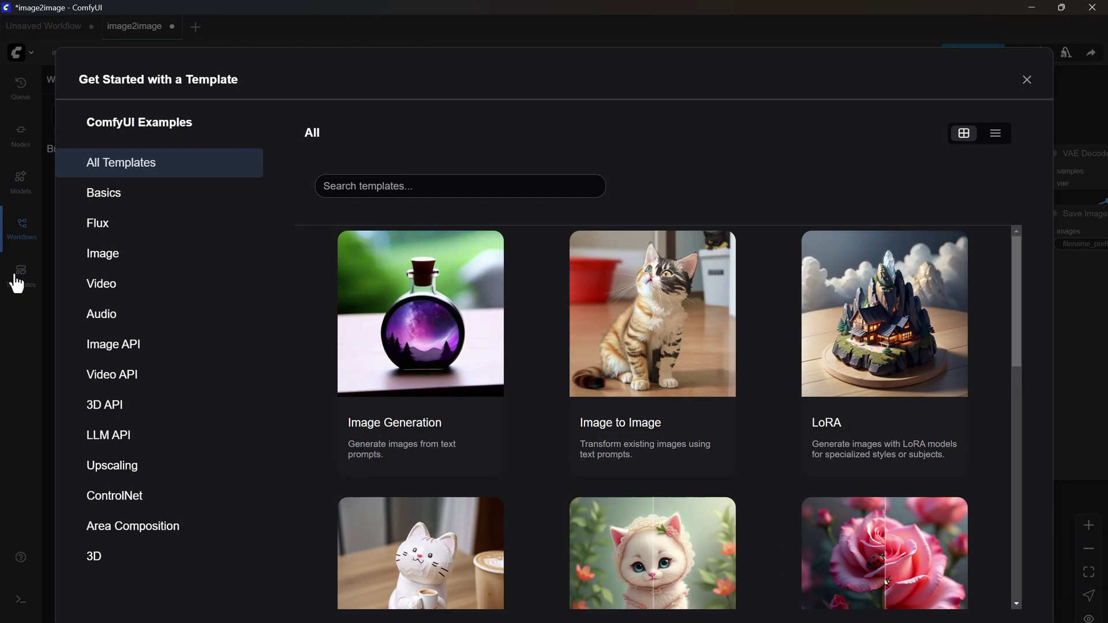
pyautogui.click(109, 257)
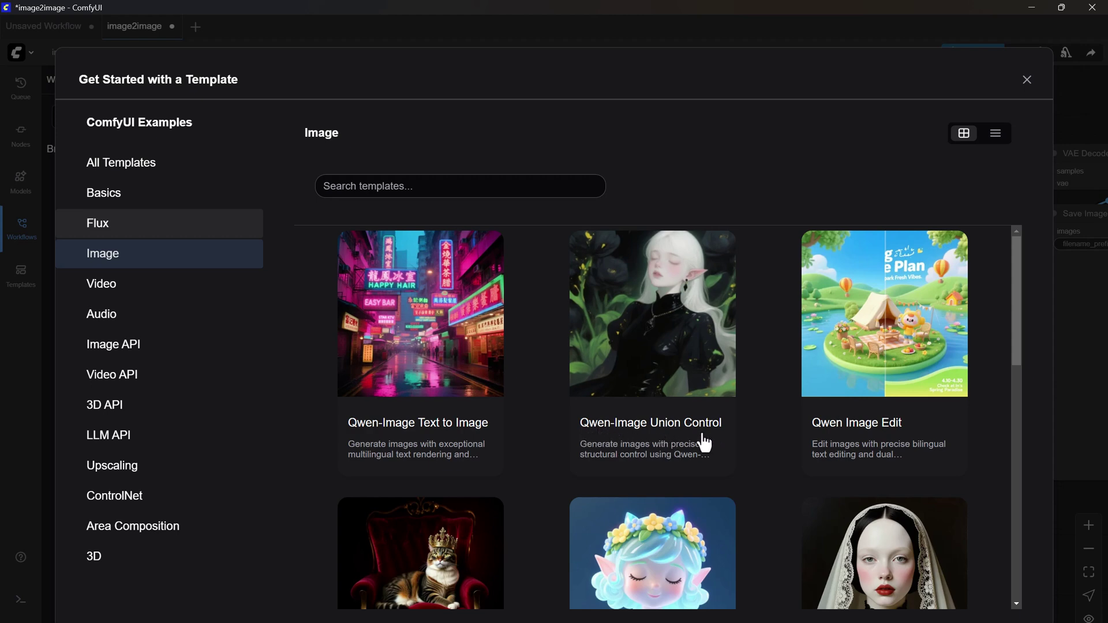
pyautogui.click(849, 439)
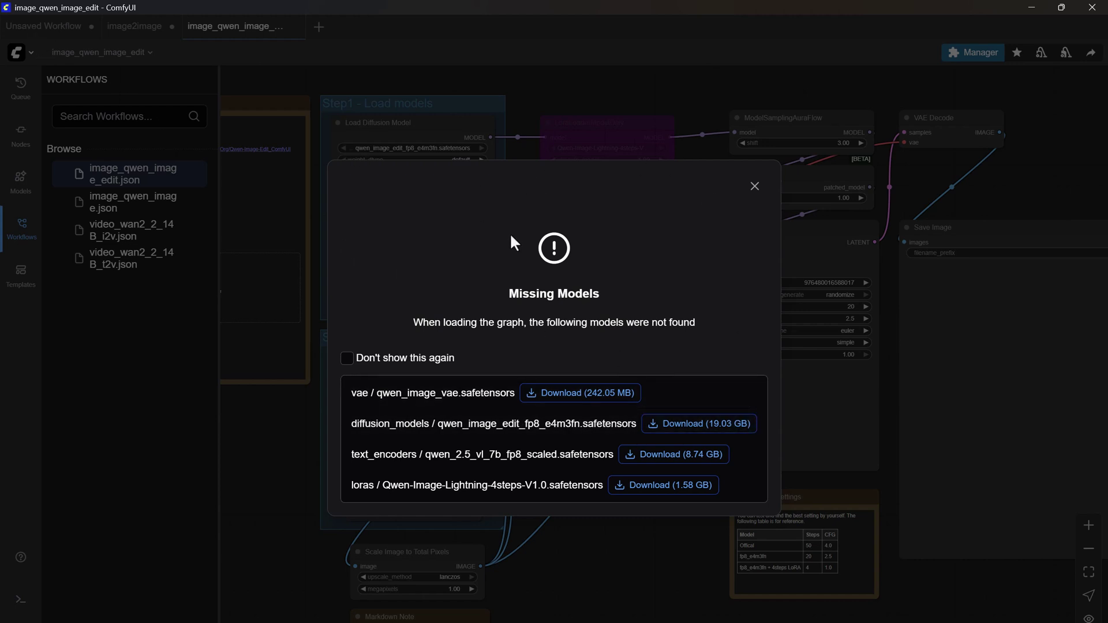
# Step: Download qwen_image_vae, the qwen_image_edit diffusion model, the qwen_2.5_vl encoder and the Lightning LoRA
pyautogui.click(583, 398)
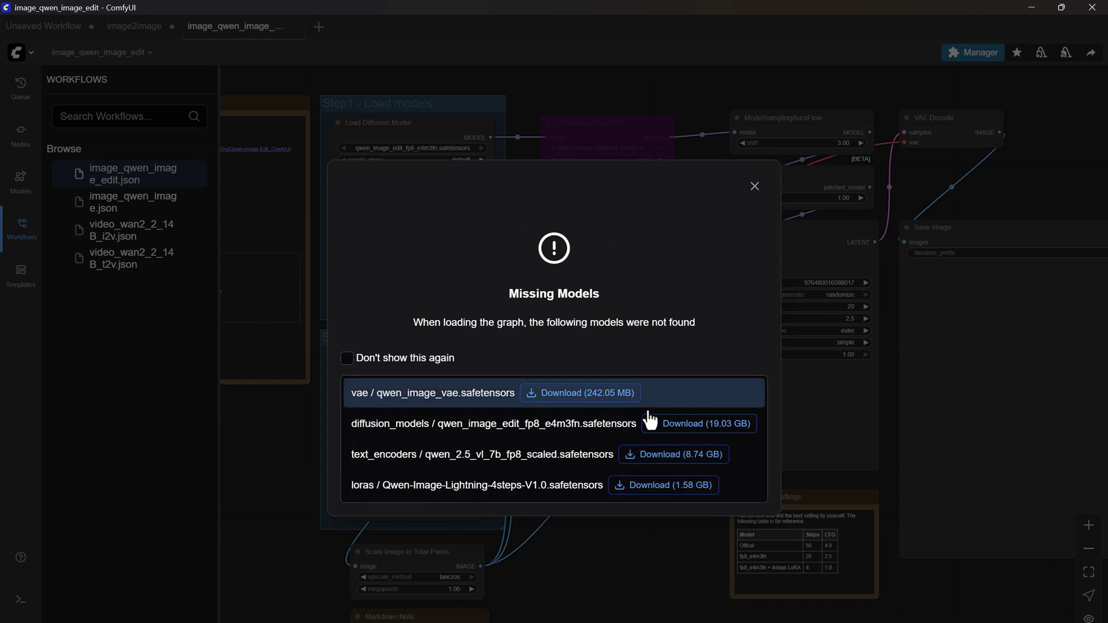
pyautogui.click(704, 436)
pyautogui.click(651, 473)
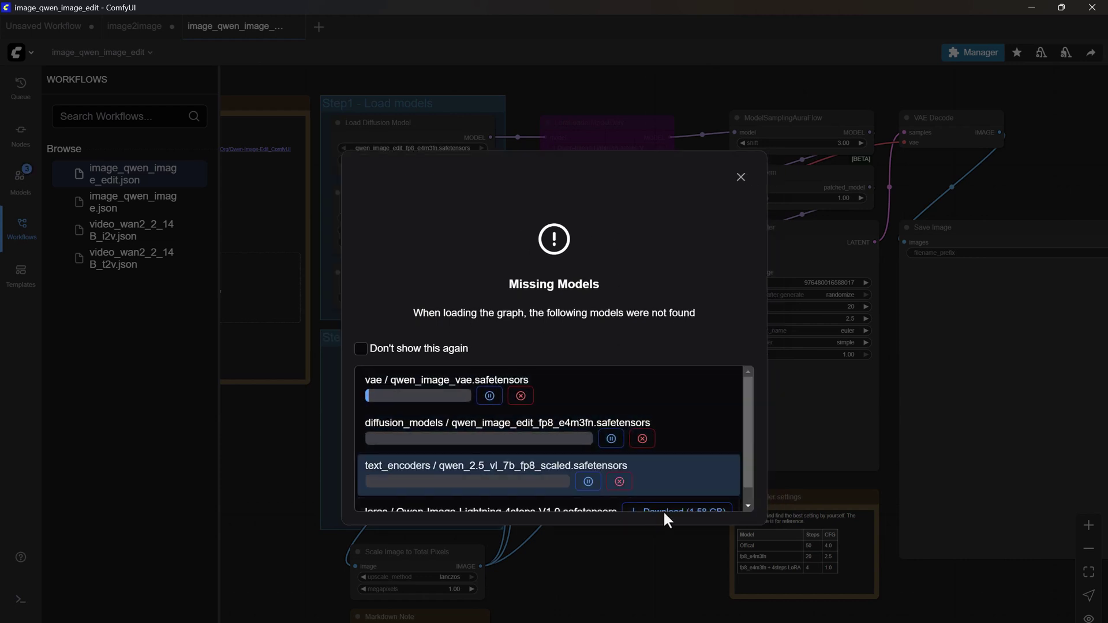
pyautogui.scroll(-1, 668, 523)
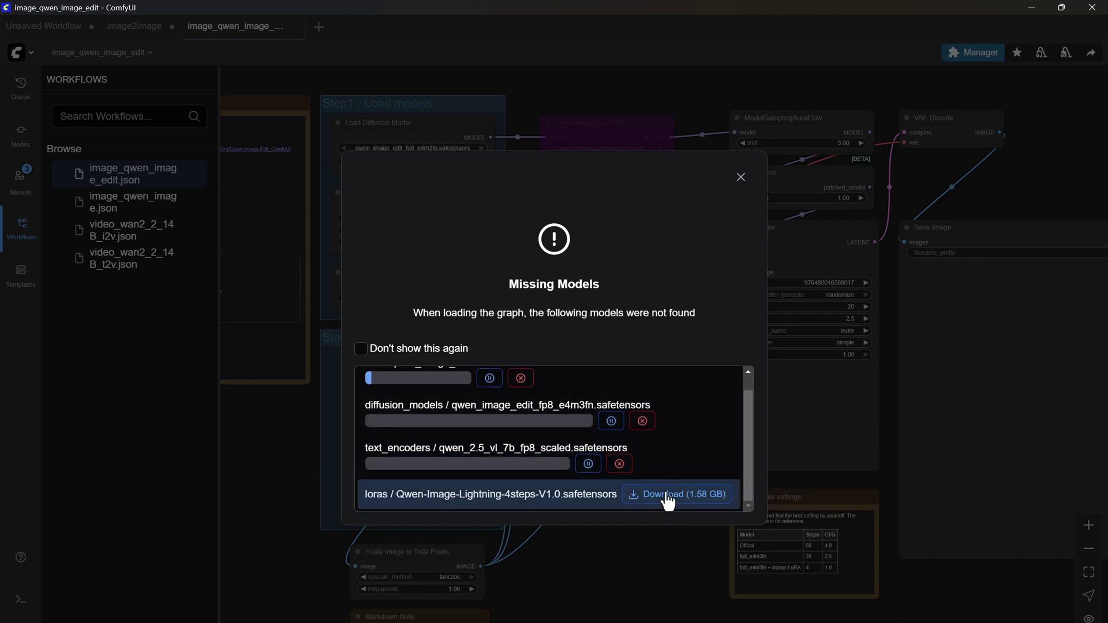
pyautogui.click(667, 495)
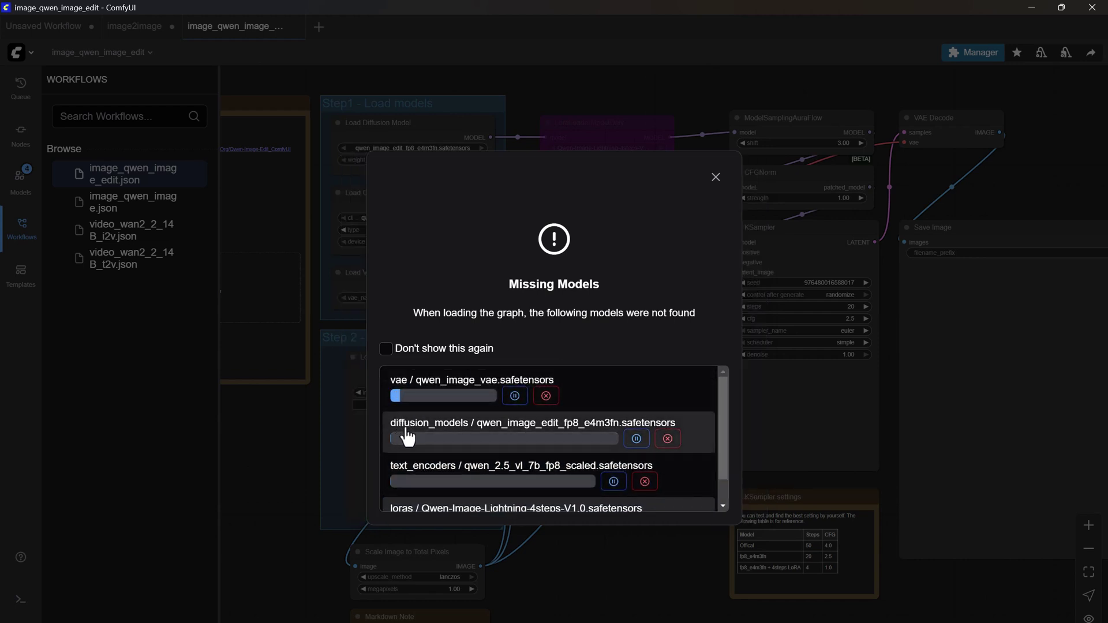
# Step: Close the missing-models warning and show the Model Library
pyautogui.scroll(-1, 508, 441)
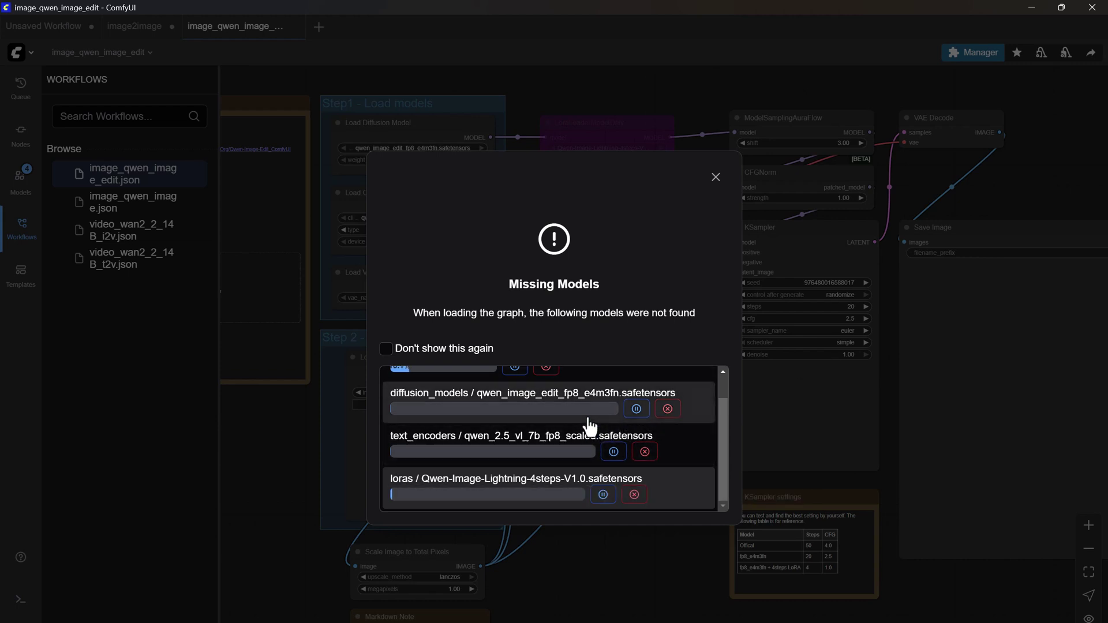
pyautogui.scroll(1, 587, 423)
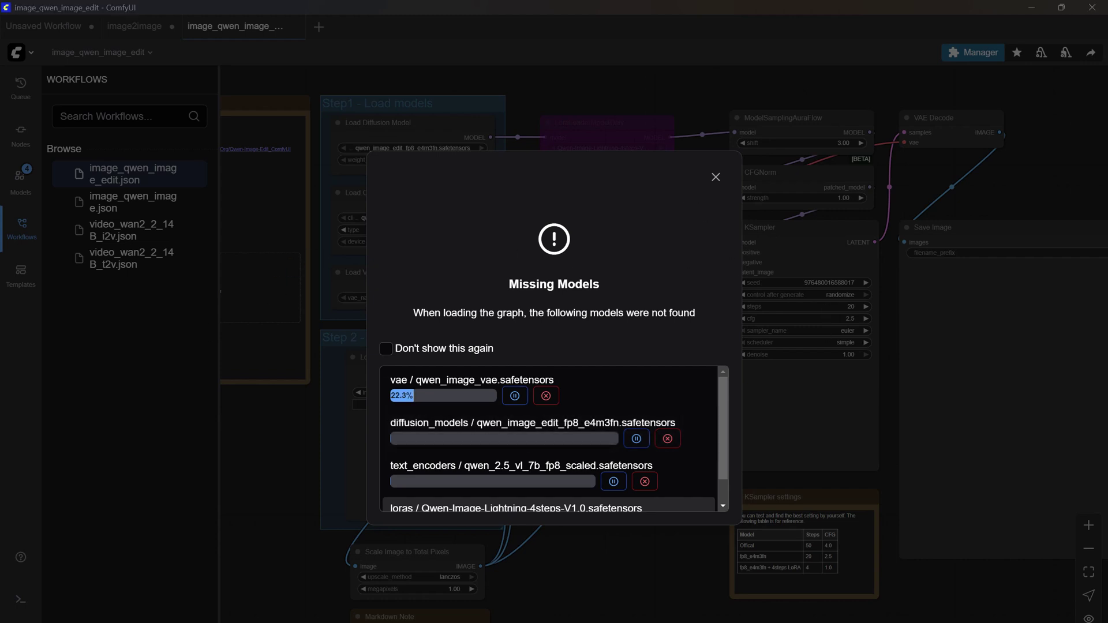
pyautogui.press('Escape')
pyautogui.press('m')
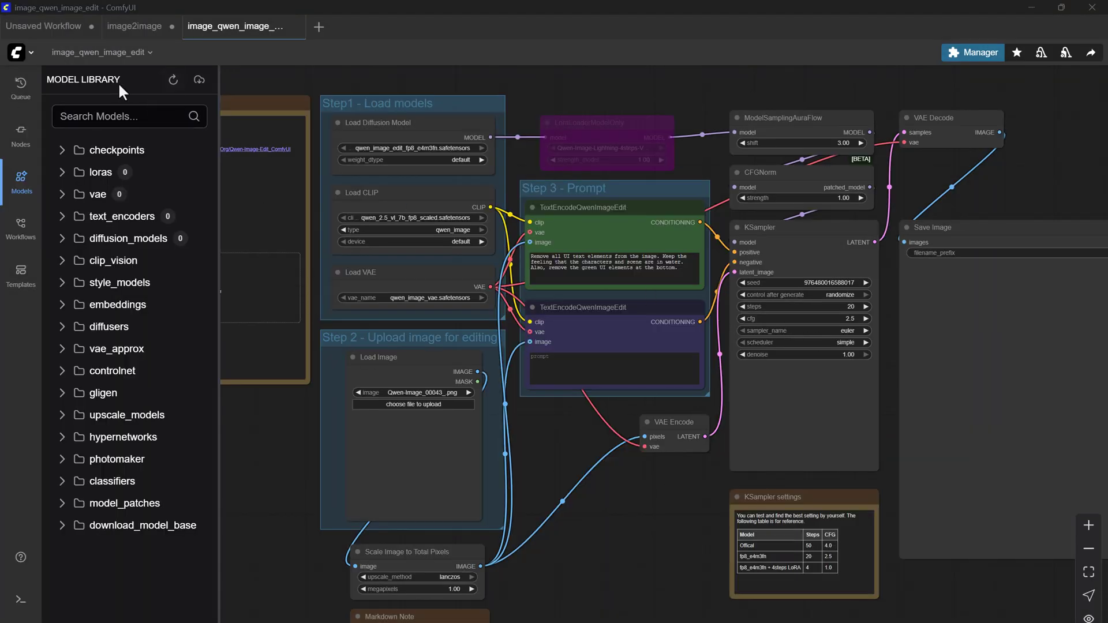
# Step: Refresh the Model Library and load all folders to display each folder's model count
pyautogui.click(173, 80)
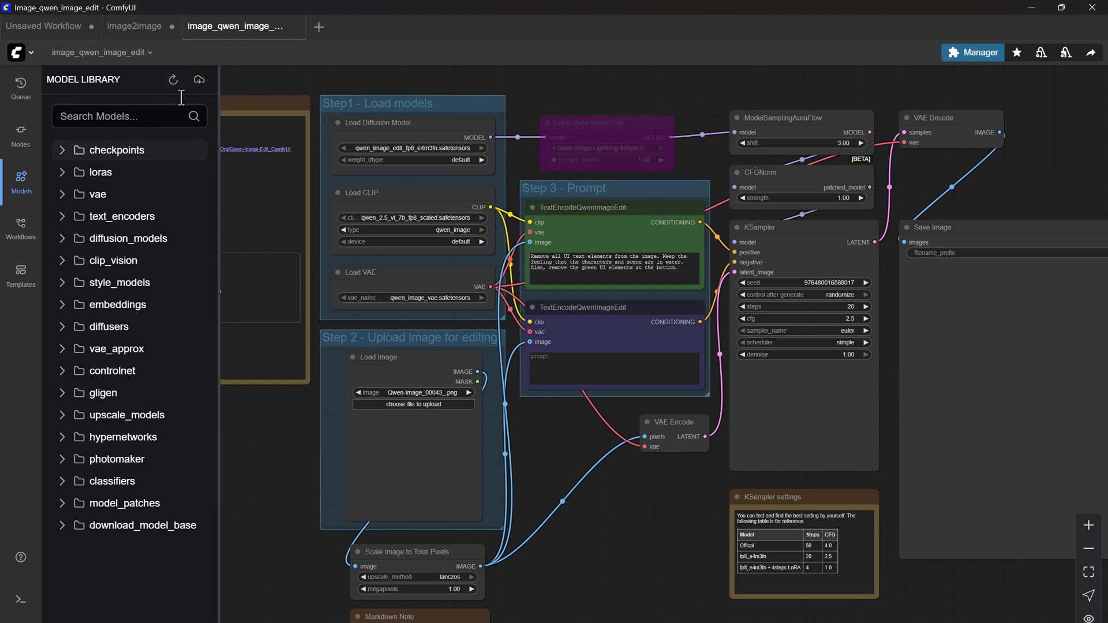
pyautogui.click(199, 80)
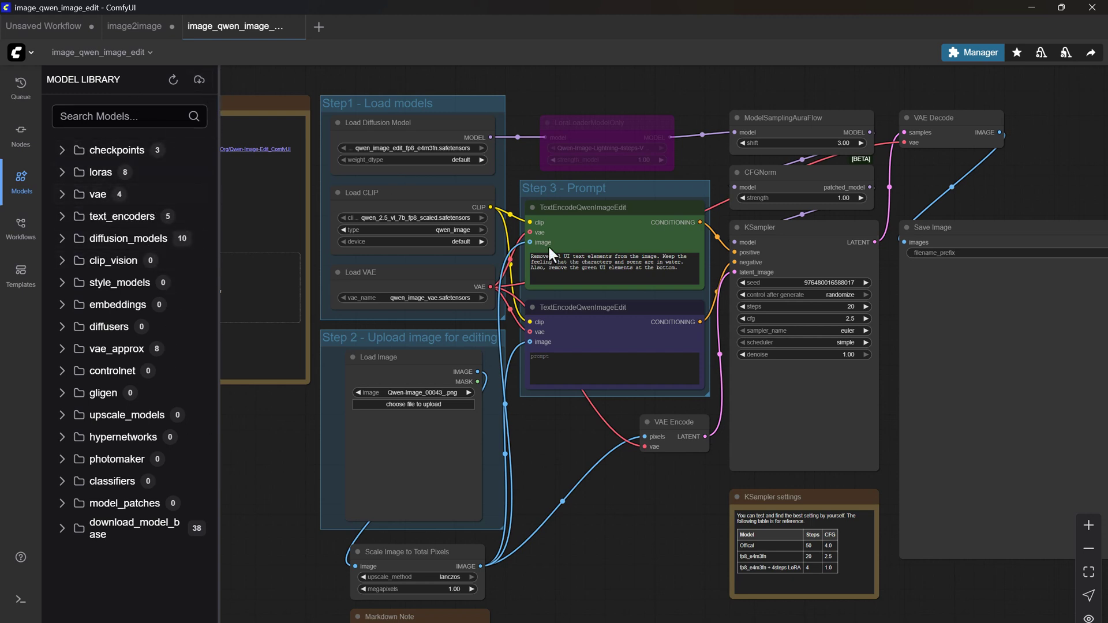
pyautogui.scroll(-2, 982, 453)
pyautogui.hscroll(-5, 375, 372)
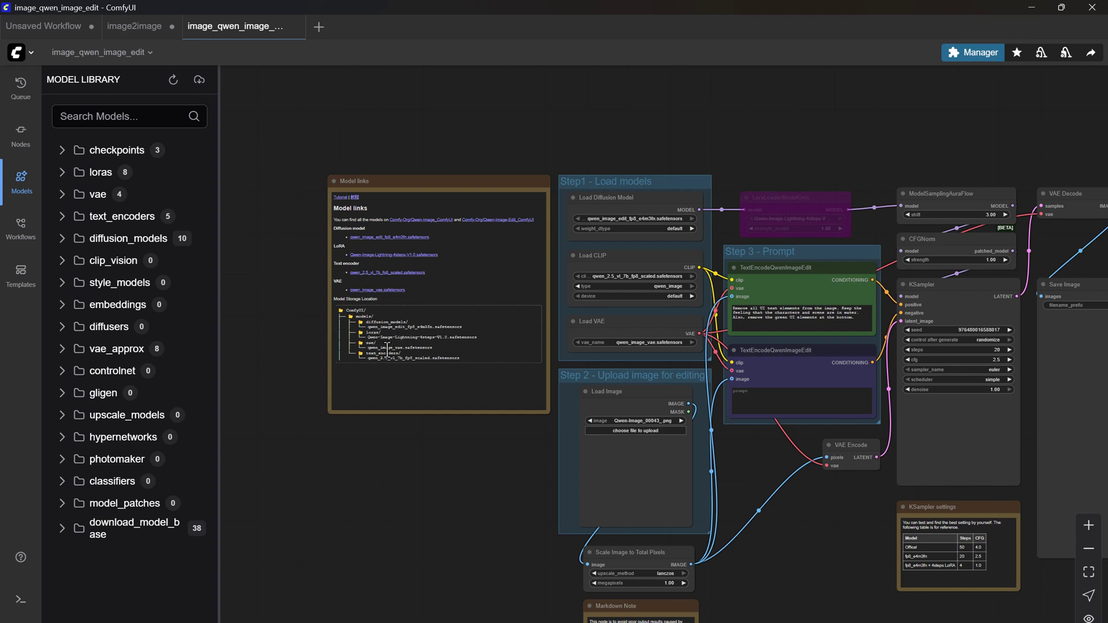
pyautogui.doubleClick(387, 347)
pyautogui.scroll(-5, 395, 360)
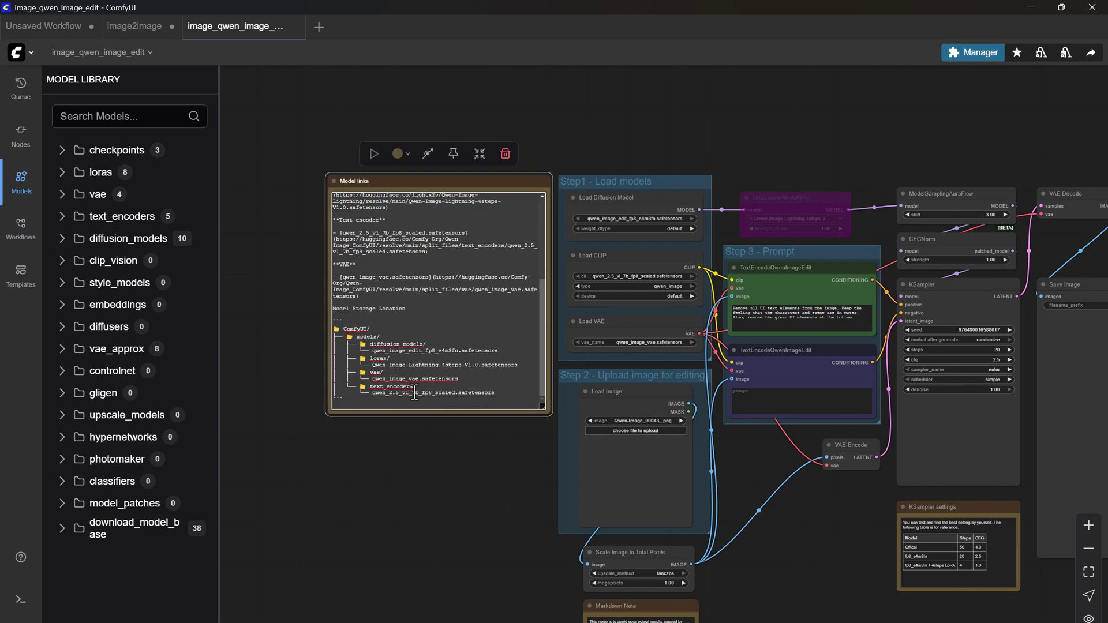
pyautogui.scroll(10, 408, 445)
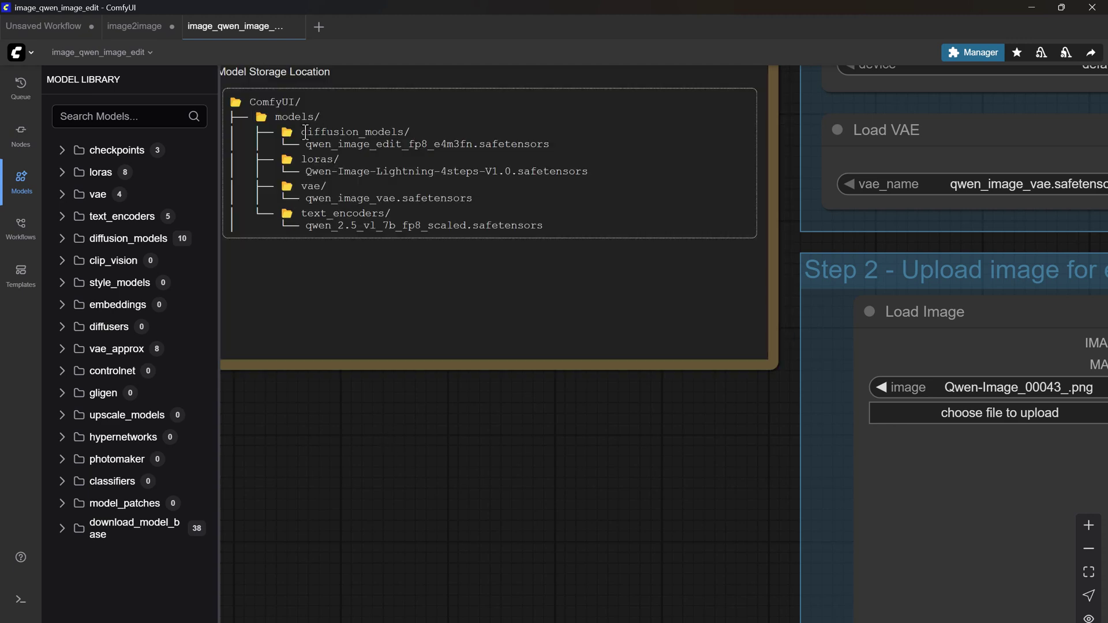
pyautogui.click(63, 245)
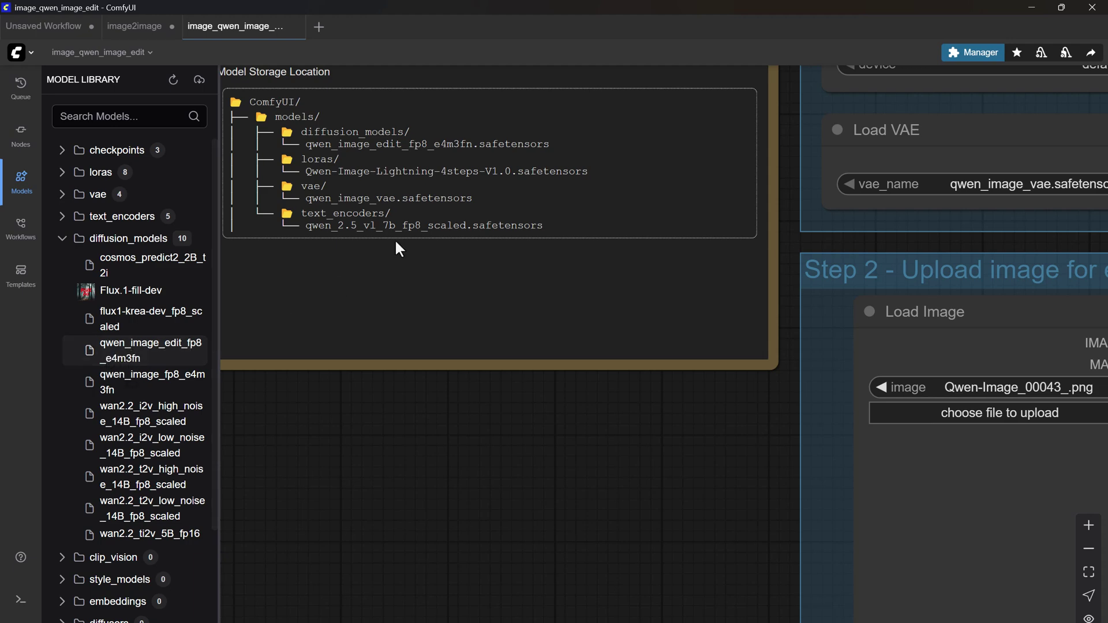
pyautogui.click(63, 239)
pyautogui.scroll(-8, 507, 524)
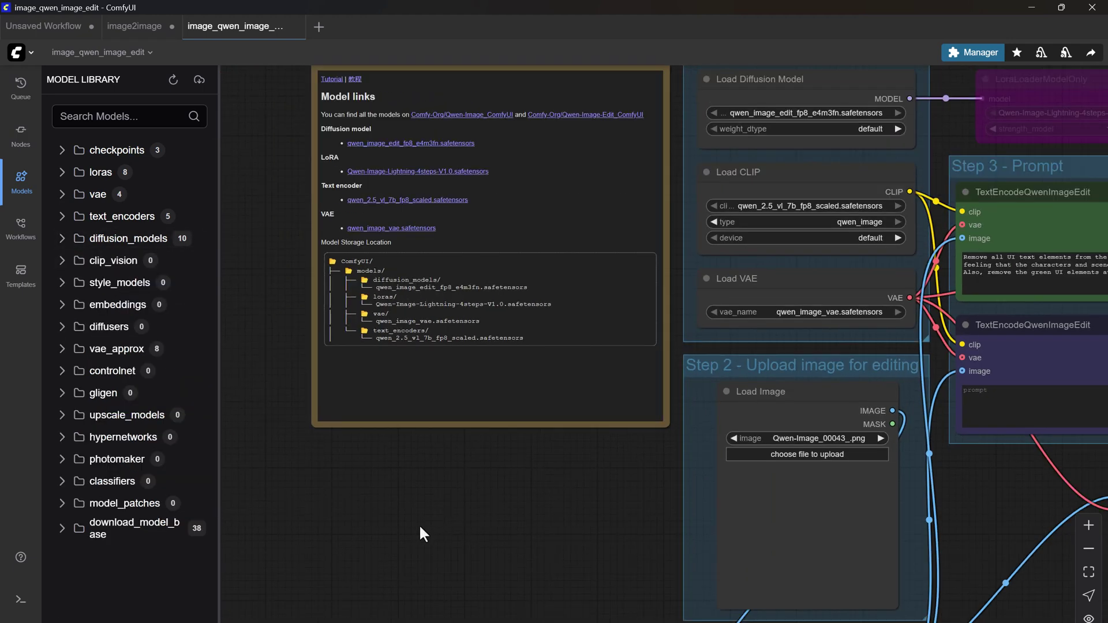
pyautogui.scroll(4, 594, 198)
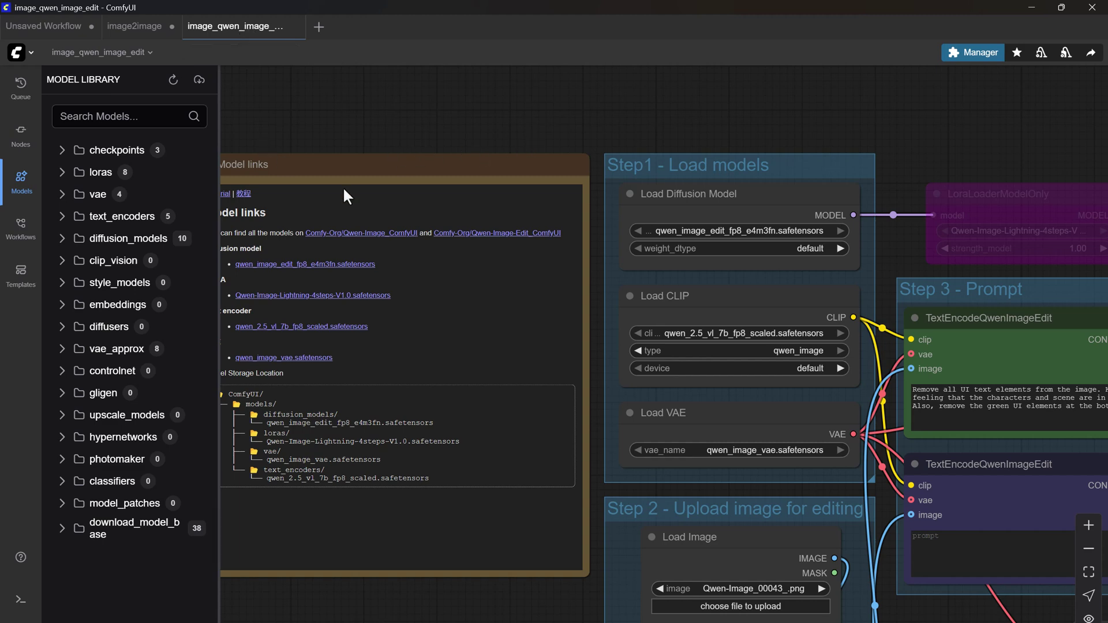
pyautogui.scroll(-2, 676, 262)
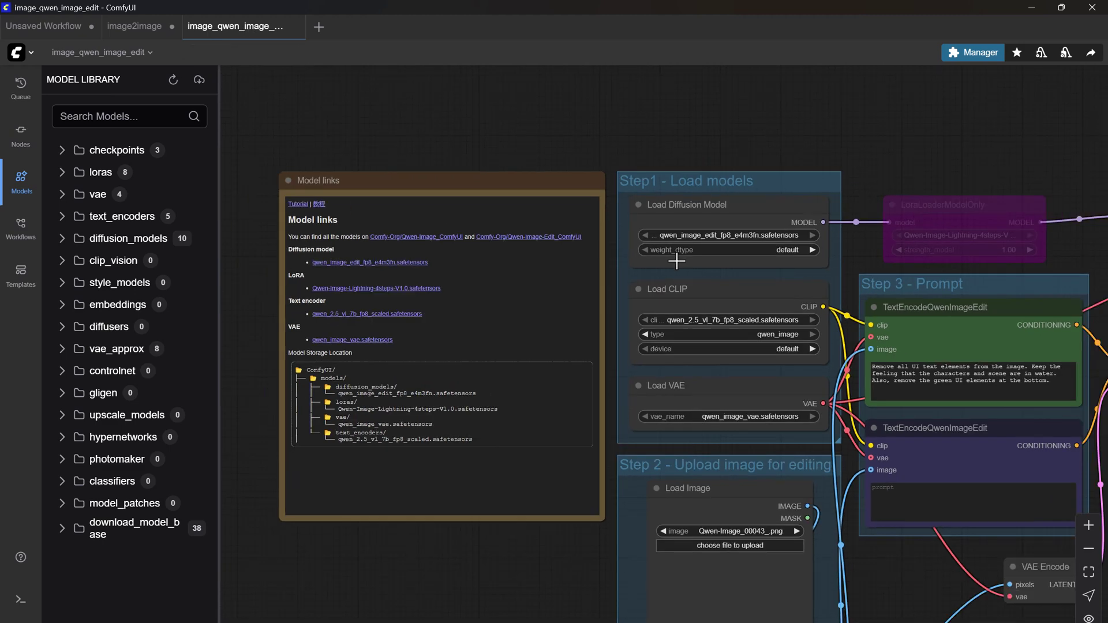
# Step: Select the Model links note, then highlight the Comfy-Org and repository parts of the Hugging Face address
pyautogui.click(416, 248)
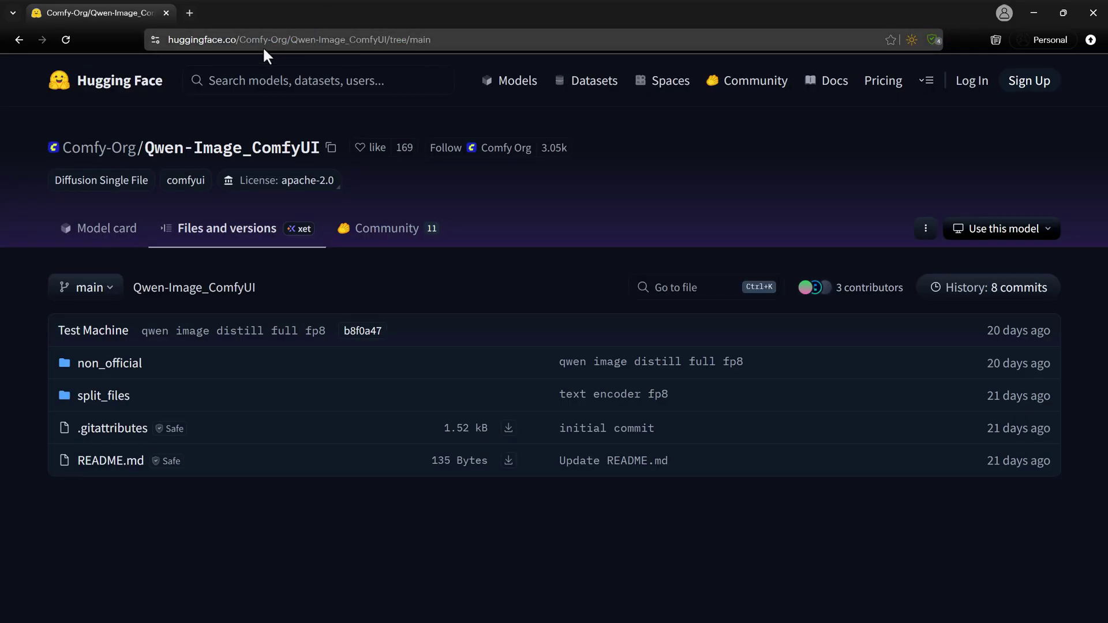
pyautogui.moveTo(242, 40); pyautogui.dragTo(288, 41)
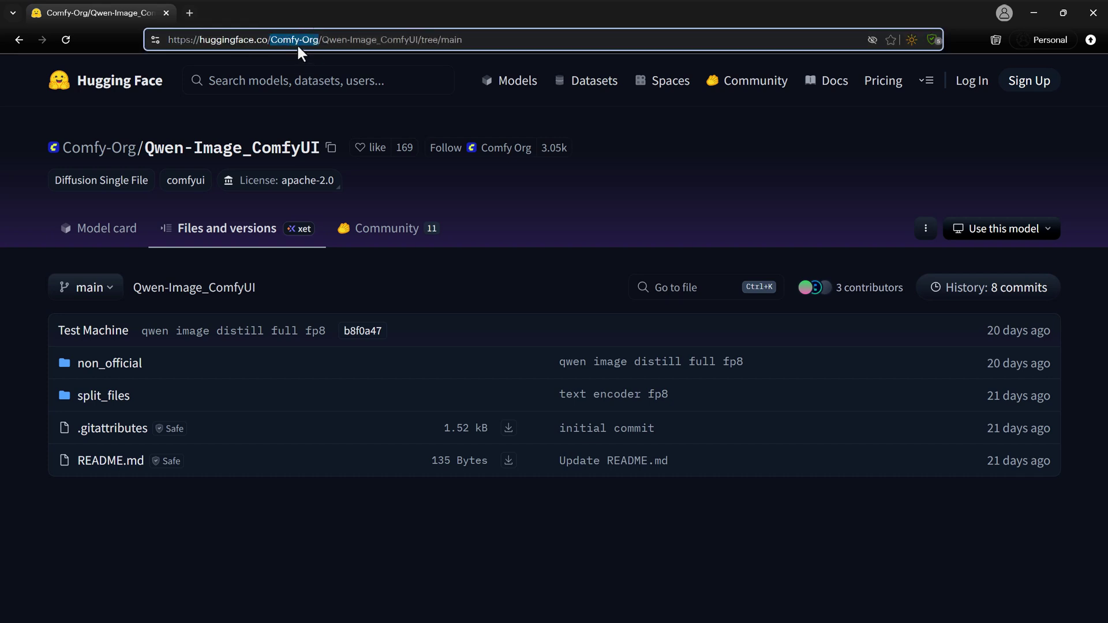
pyautogui.moveTo(323, 40); pyautogui.dragTo(486, 40)
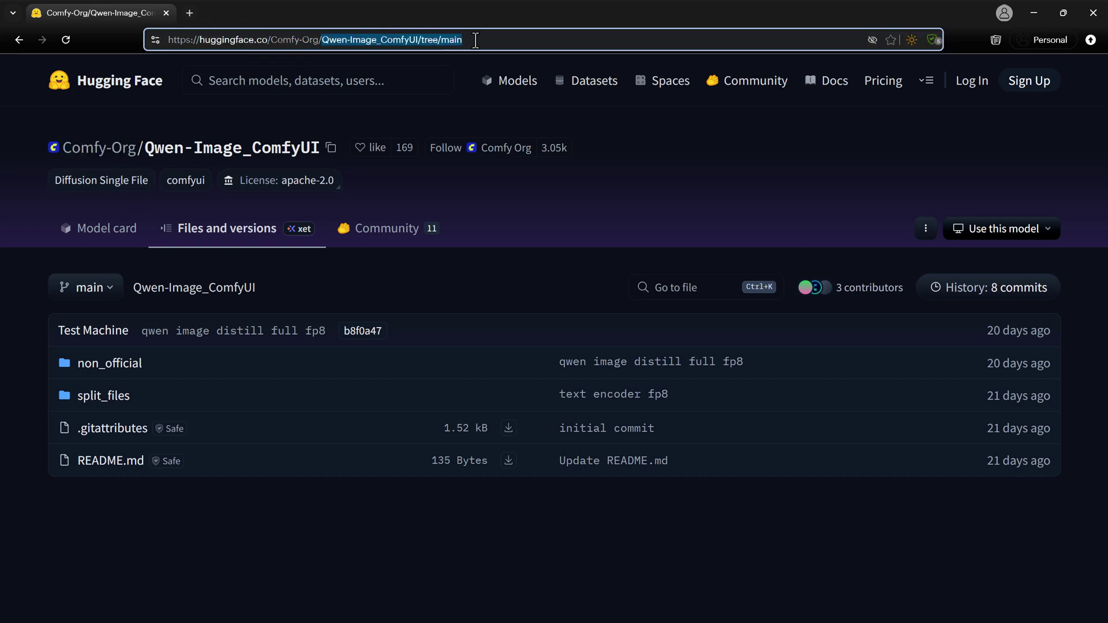
pyautogui.click(149, 541)
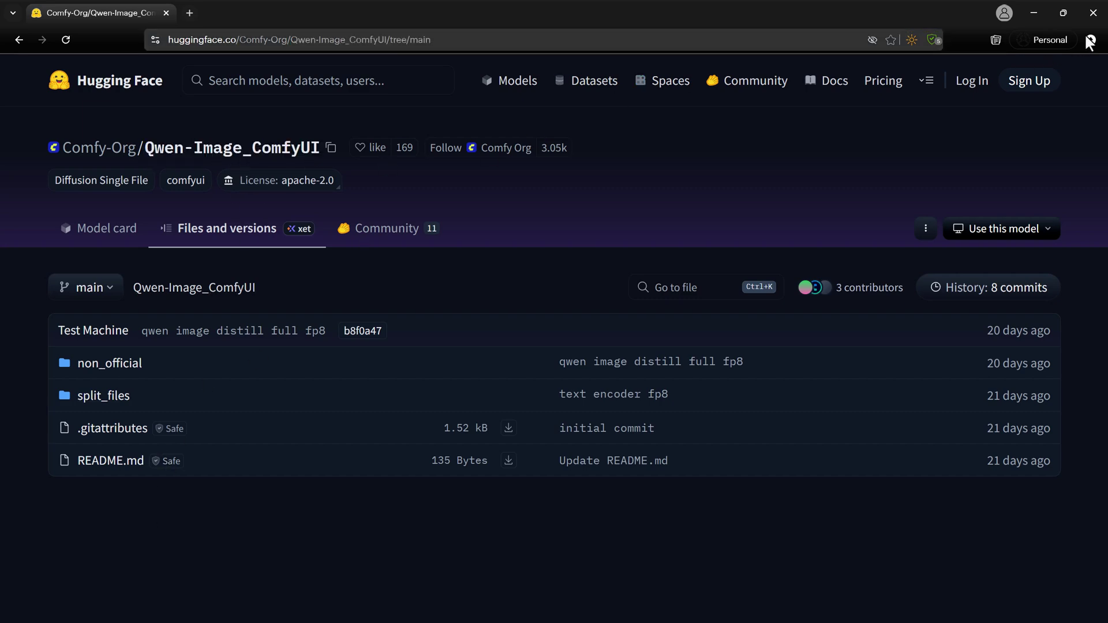
pyautogui.click(1033, 13)
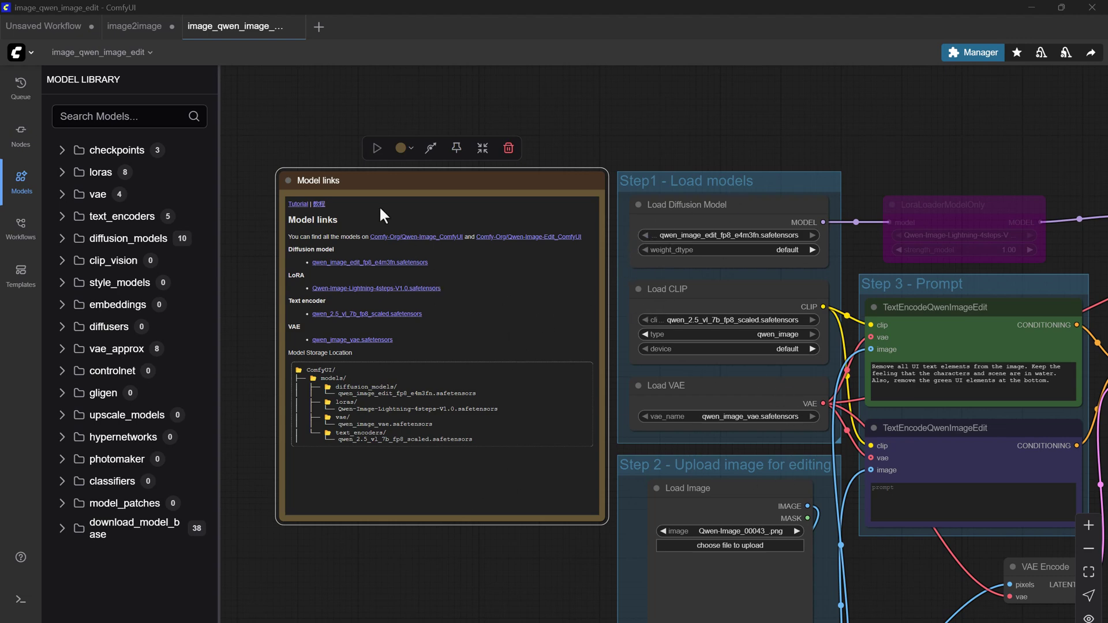
pyautogui.click(658, 237)
pyautogui.scroll(-1, 327, 196)
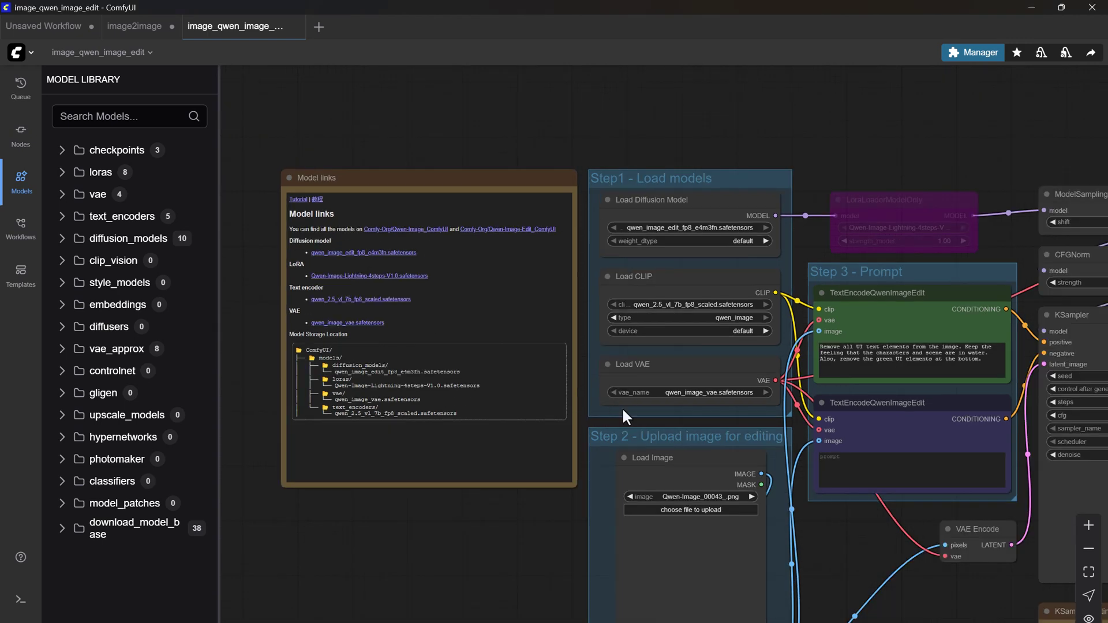
pyautogui.scroll(4, 766, 545)
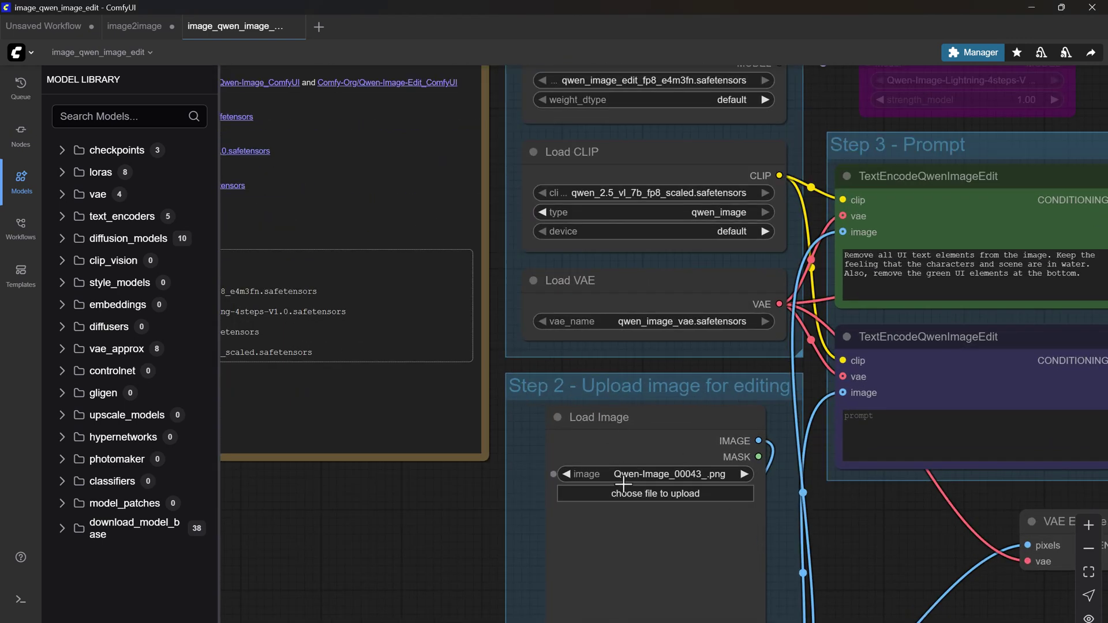
# Step: Load the photo 'Screenshot 2025-08-25 221912.jpg' into the Load Image node
pyautogui.click(646, 495)
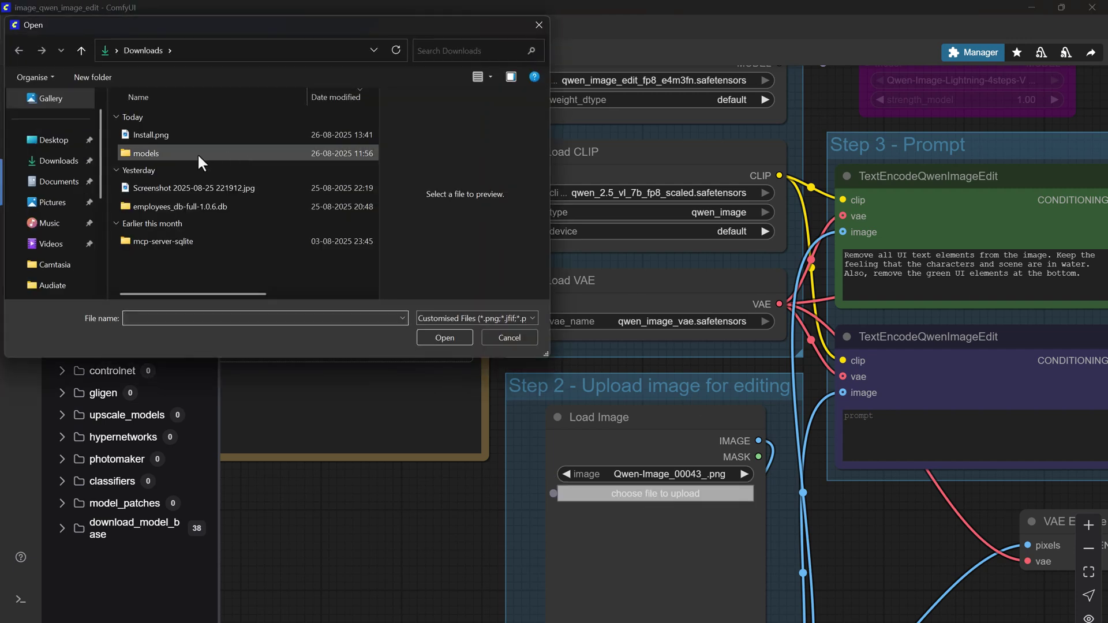
pyautogui.click(161, 188)
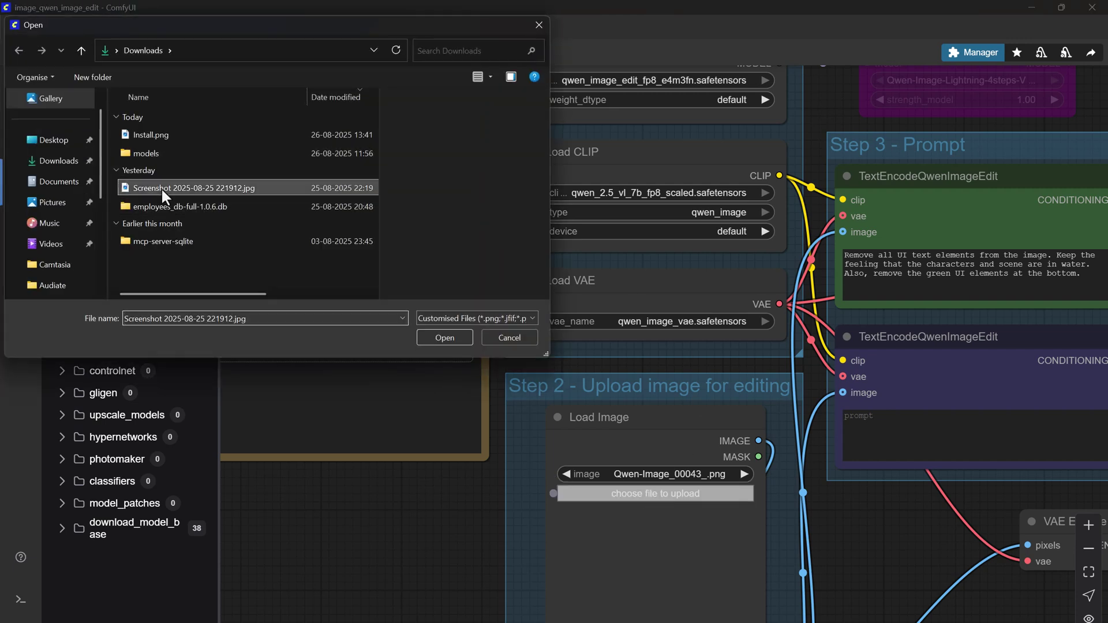
pyautogui.click(442, 337)
pyautogui.scroll(-4, 571, 203)
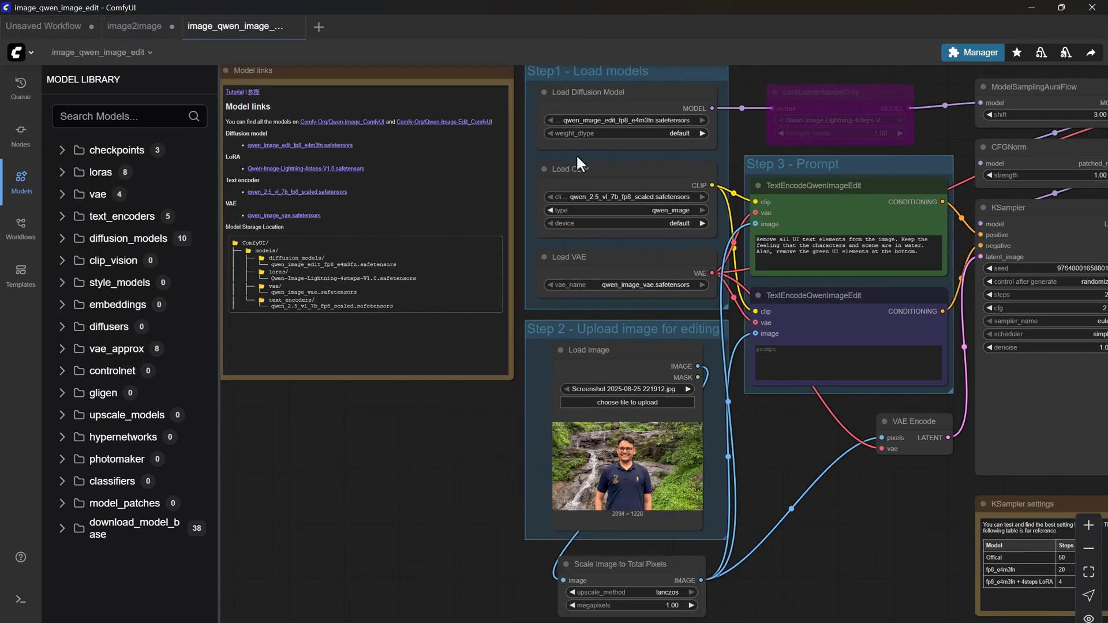
pyautogui.scroll(8, 648, 545)
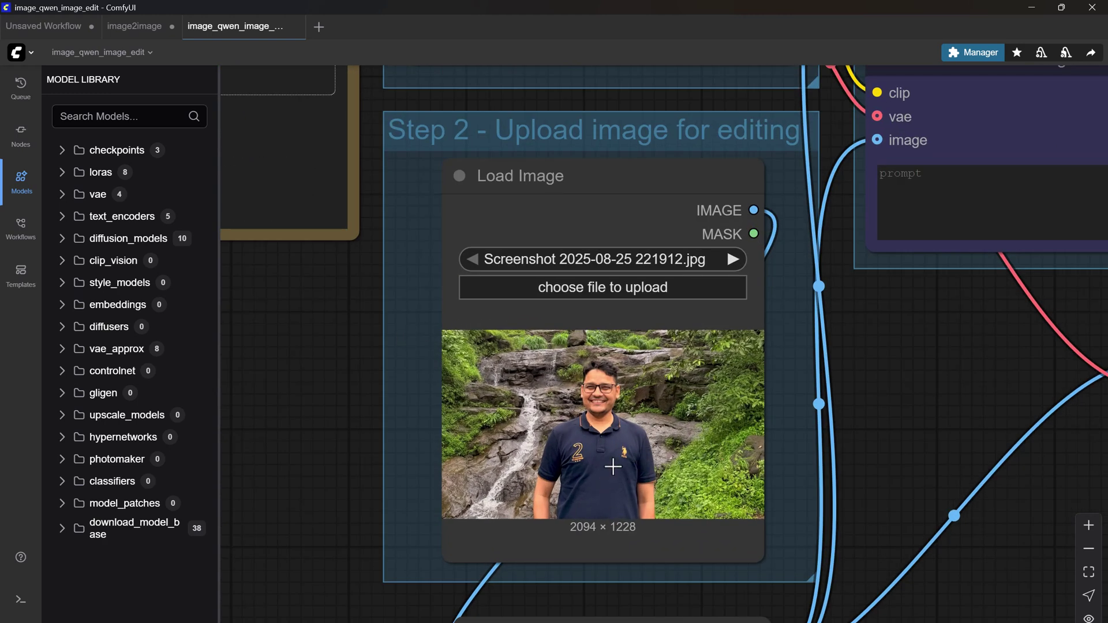
# Step: Restore the ComfyUI window from full screen, reposition it, and zoom out to view surrounding nodes
pyautogui.click(1060, 7)
pyautogui.moveTo(838, 10); pyautogui.dragTo(808, 10)
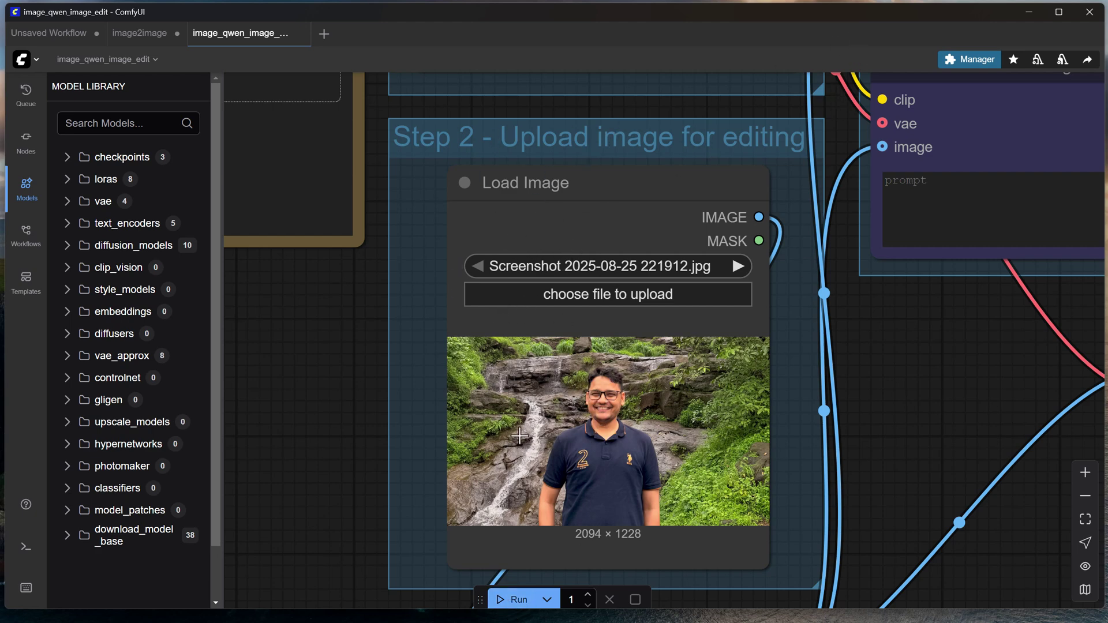
pyautogui.scroll(10, 605, 398)
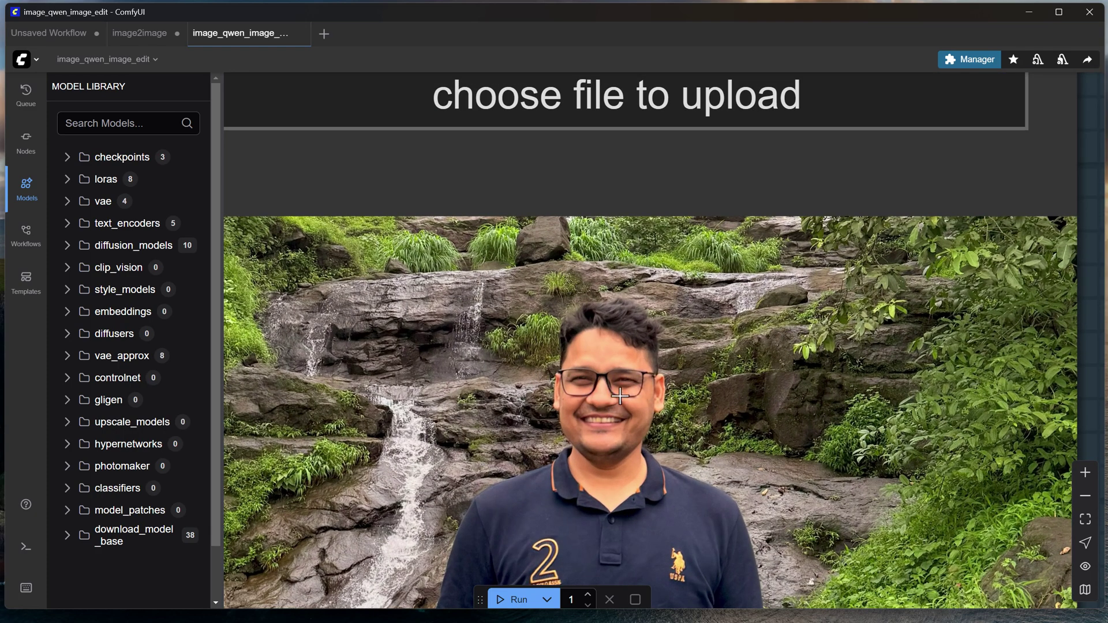
pyautogui.scroll(-10, 571, 395)
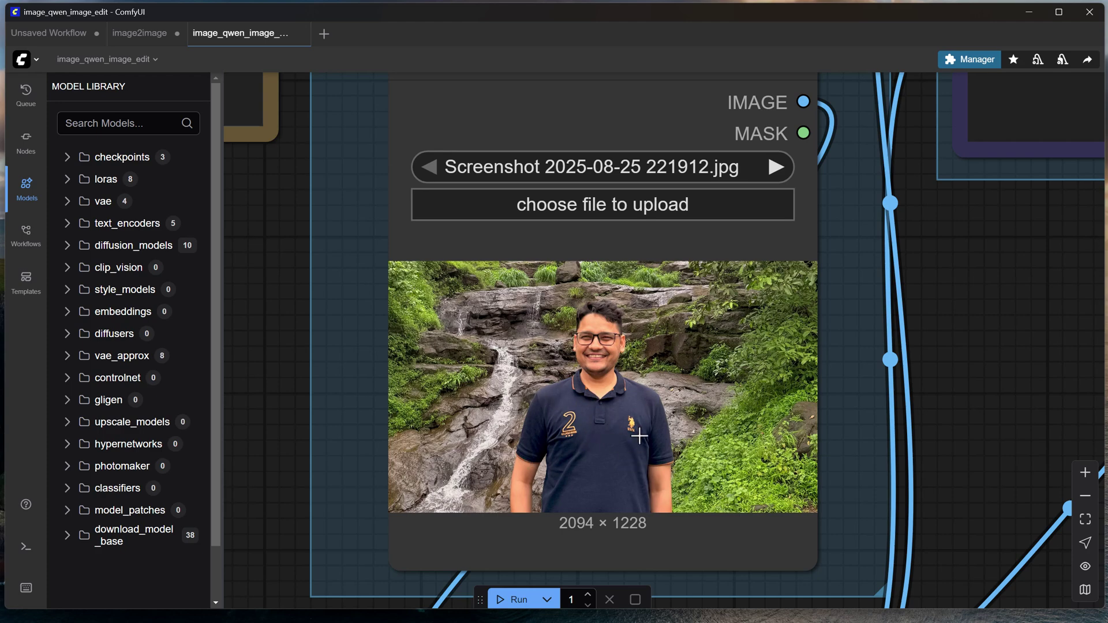
pyautogui.scroll(-4, 578, 458)
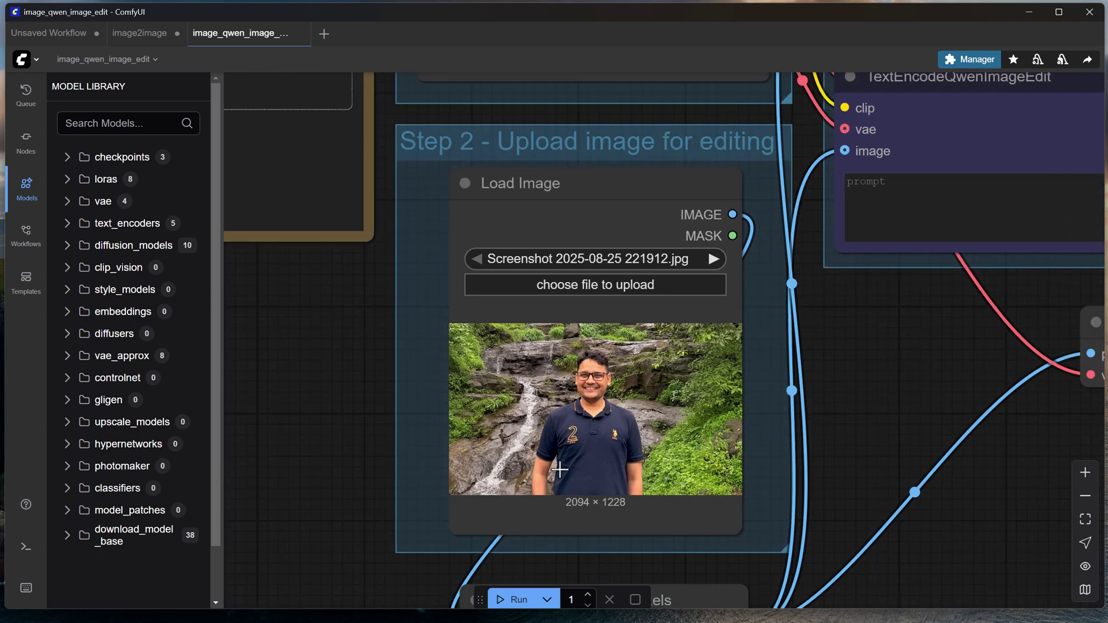
pyautogui.scroll(-6, 565, 443)
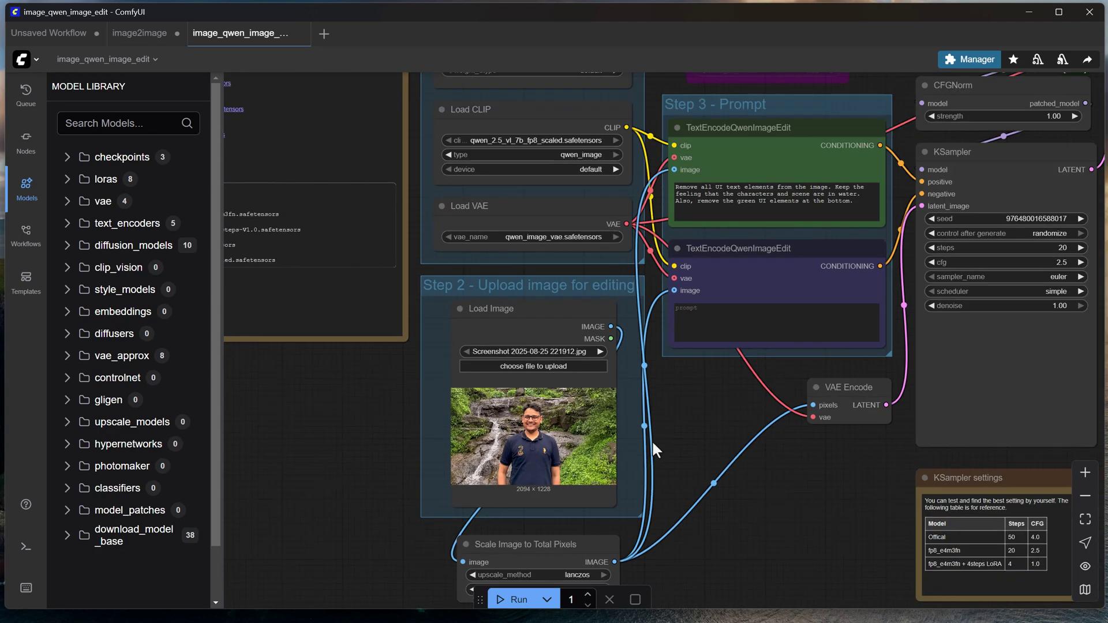
pyautogui.scroll(4, 537, 469)
pyautogui.scroll(-2, 667, 369)
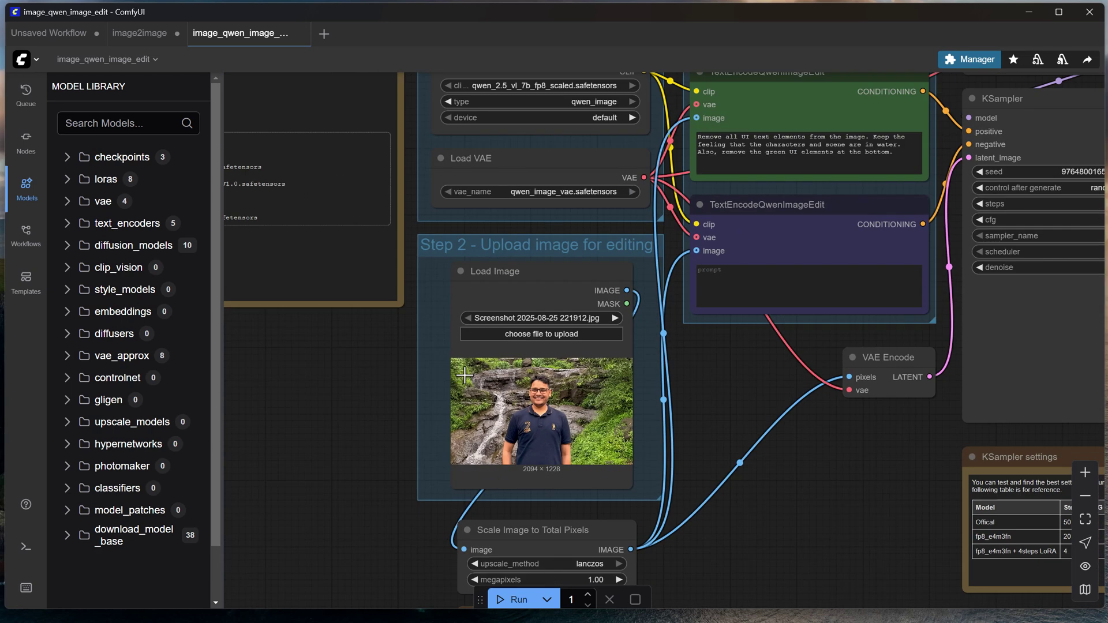
# Step: Replace the edit prompt with 'Remove the glasses. make tshirt red'
pyautogui.moveTo(901, 160); pyautogui.dragTo(683, 122)
pyautogui.press('BackSpace')
pyautogui.write('Remove the glasses. make')
pyautogui.click(828, 98)
pyautogui.press('.')
pyautogui.click(569, 367)
pyautogui.write('tshirt red color.')
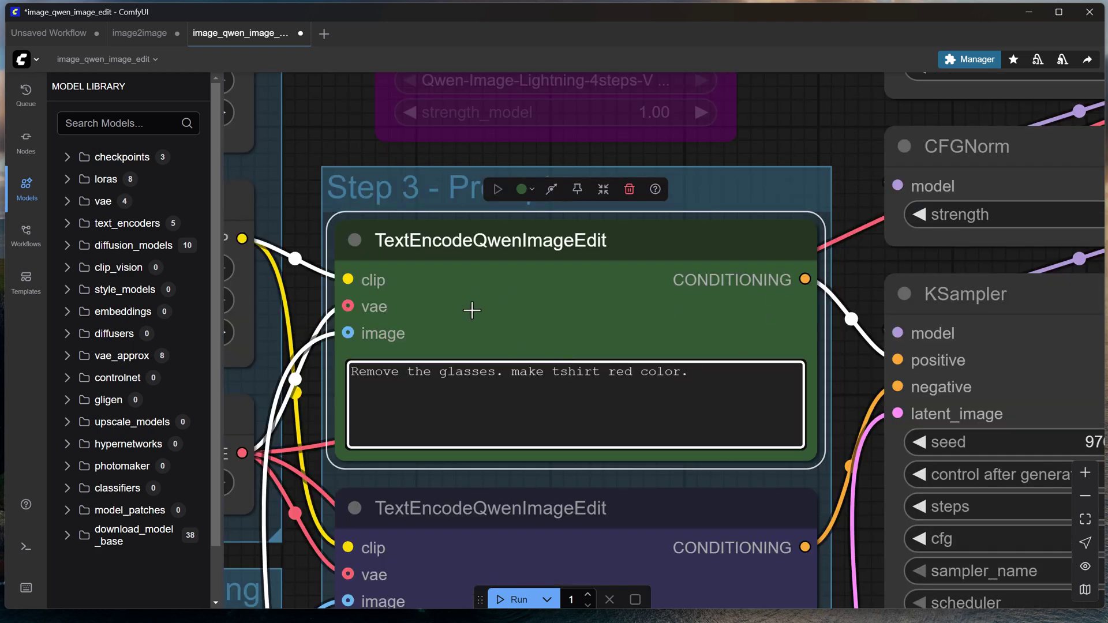
# Step: Run the workflow and wait for the glasses-free, red-shirt portrait to render in Save Image
pyautogui.click(508, 600)
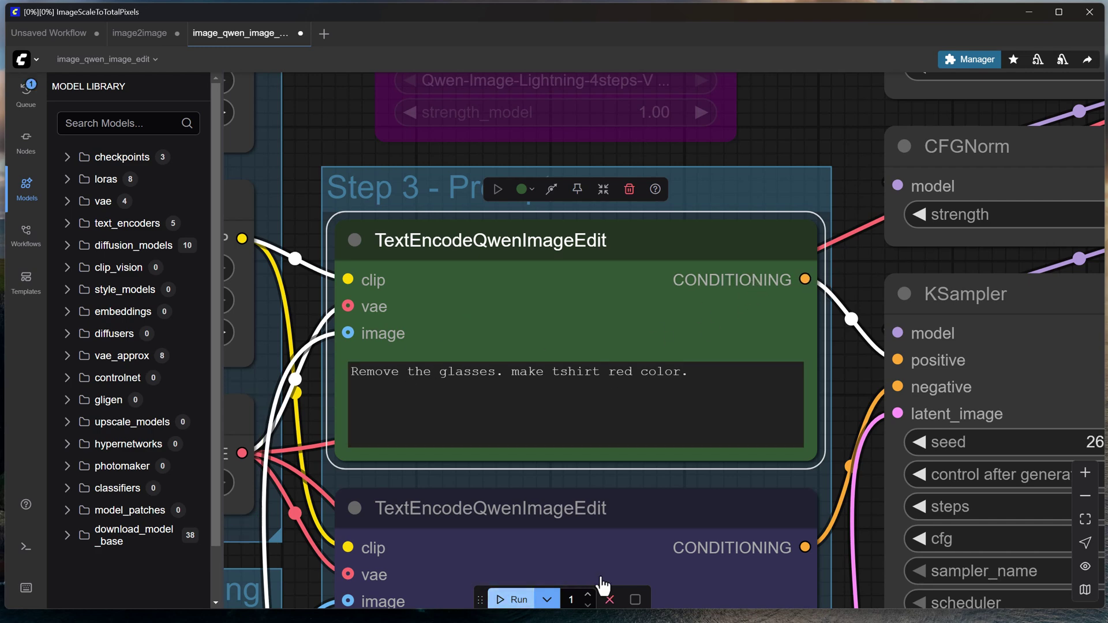
pyautogui.scroll(-5, 701, 334)
pyautogui.scroll(-2, 690, 306)
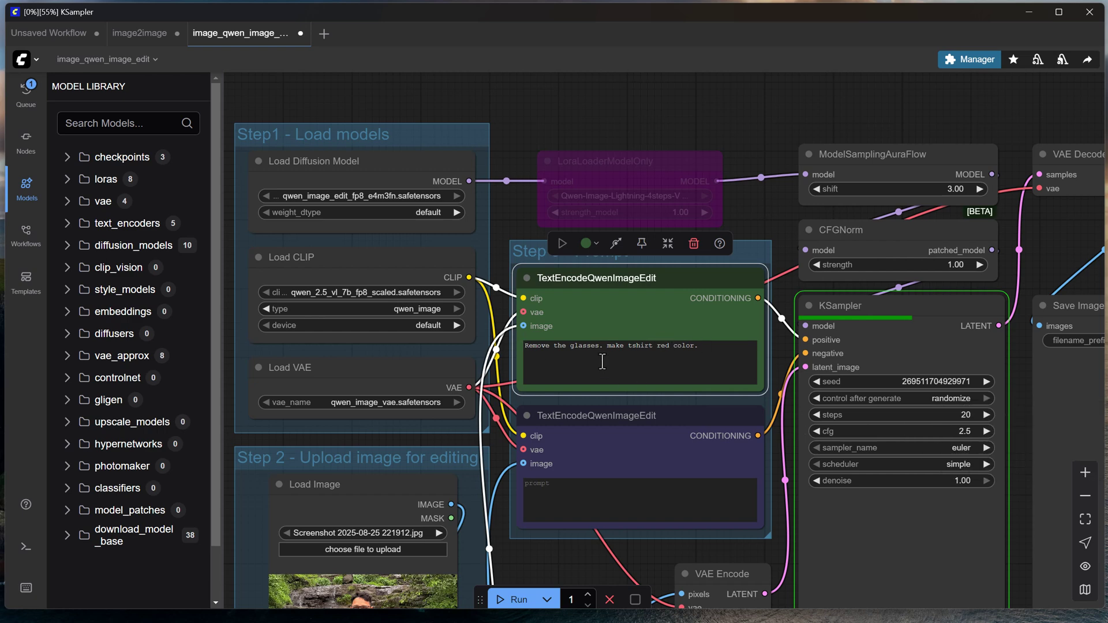
pyautogui.click(595, 510)
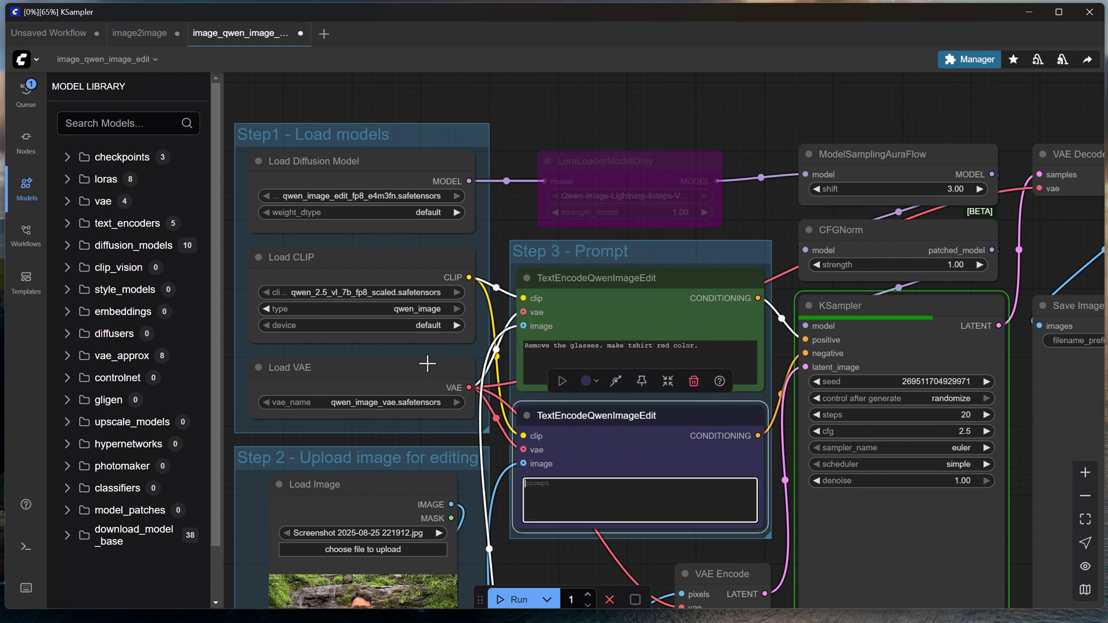
pyautogui.scroll(-1, 367, 257)
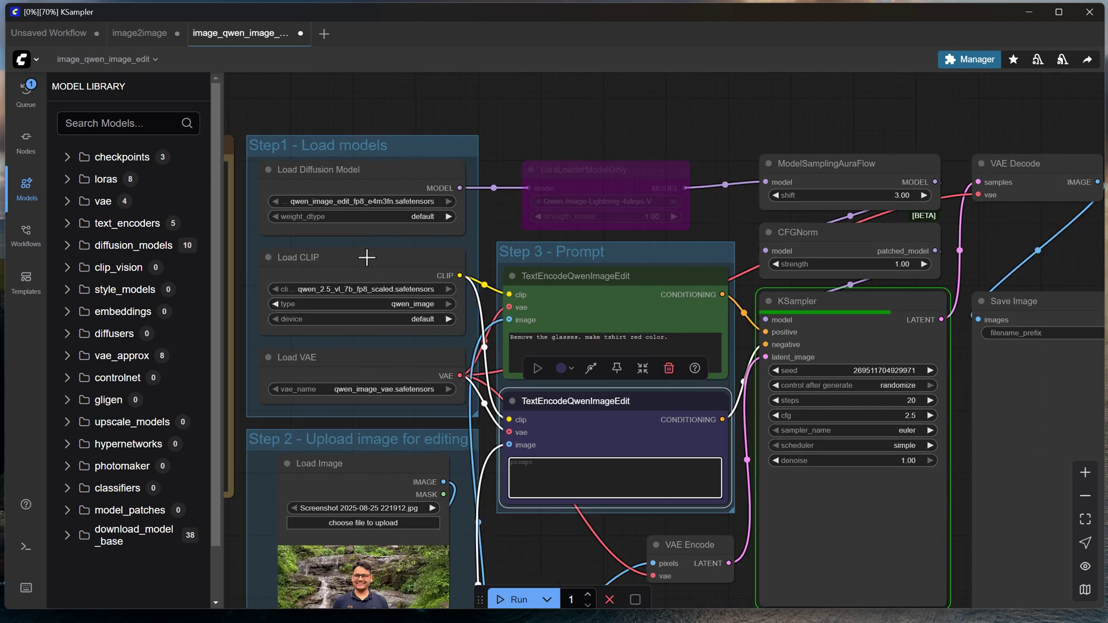
pyautogui.scroll(-3, 366, 257)
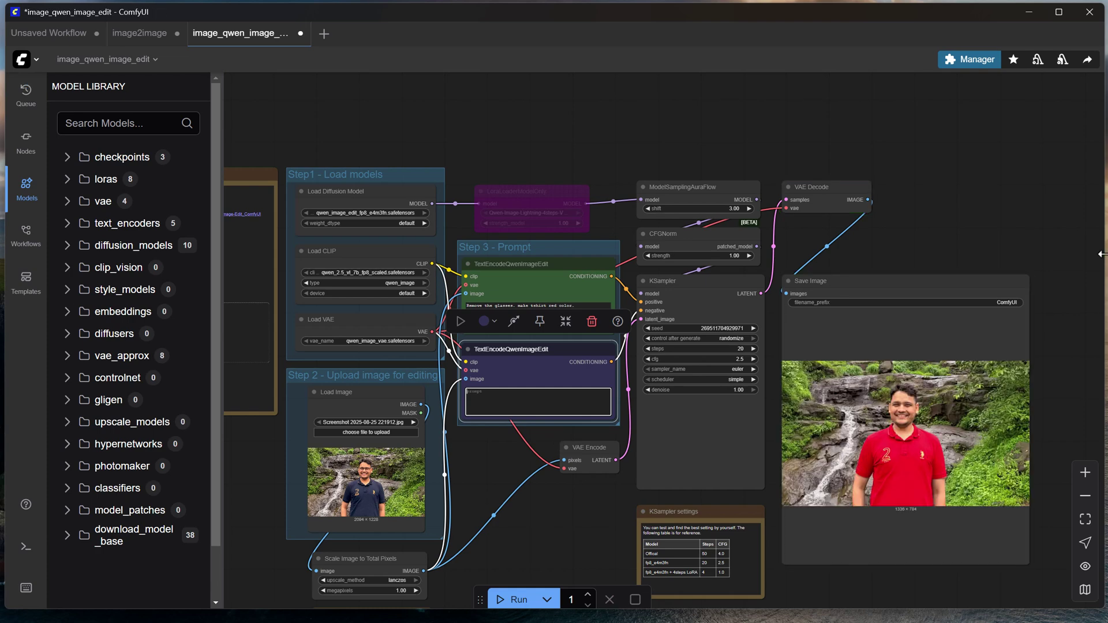
# Step: Save the generated image from the Save Image node to the Downloads folder
pyautogui.rightClick(914, 441)
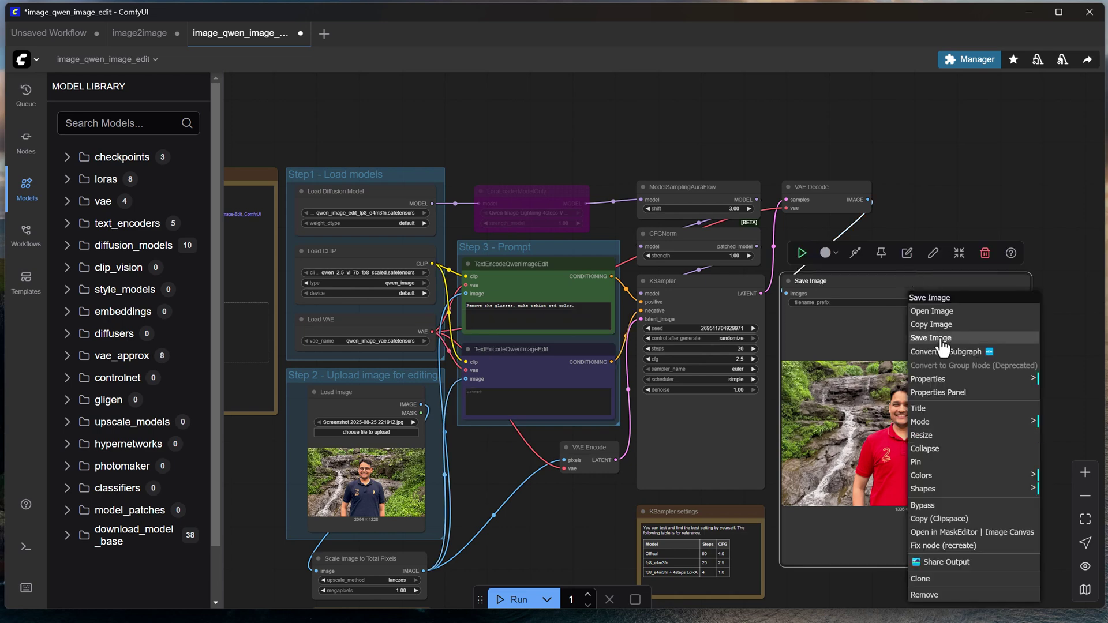
pyautogui.click(931, 338)
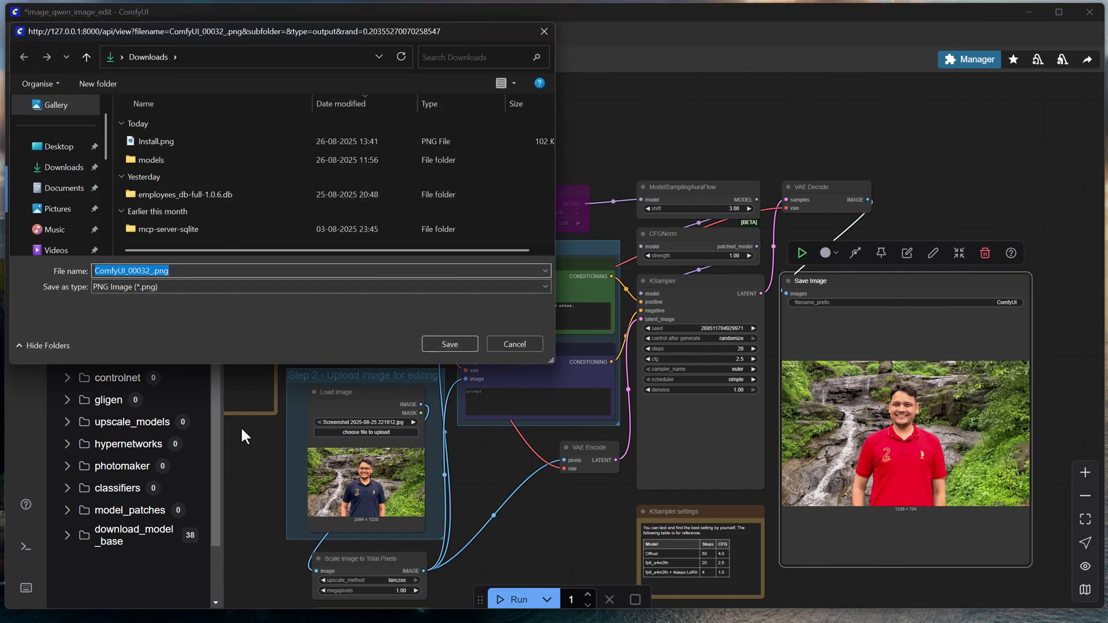
pyautogui.click(57, 168)
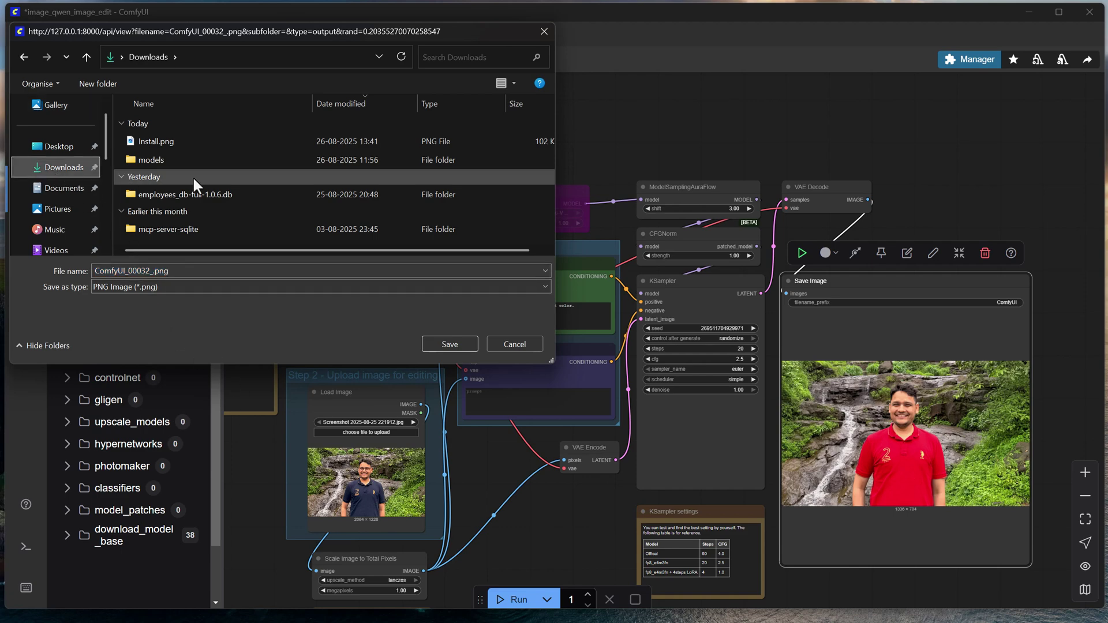
pyautogui.click(448, 344)
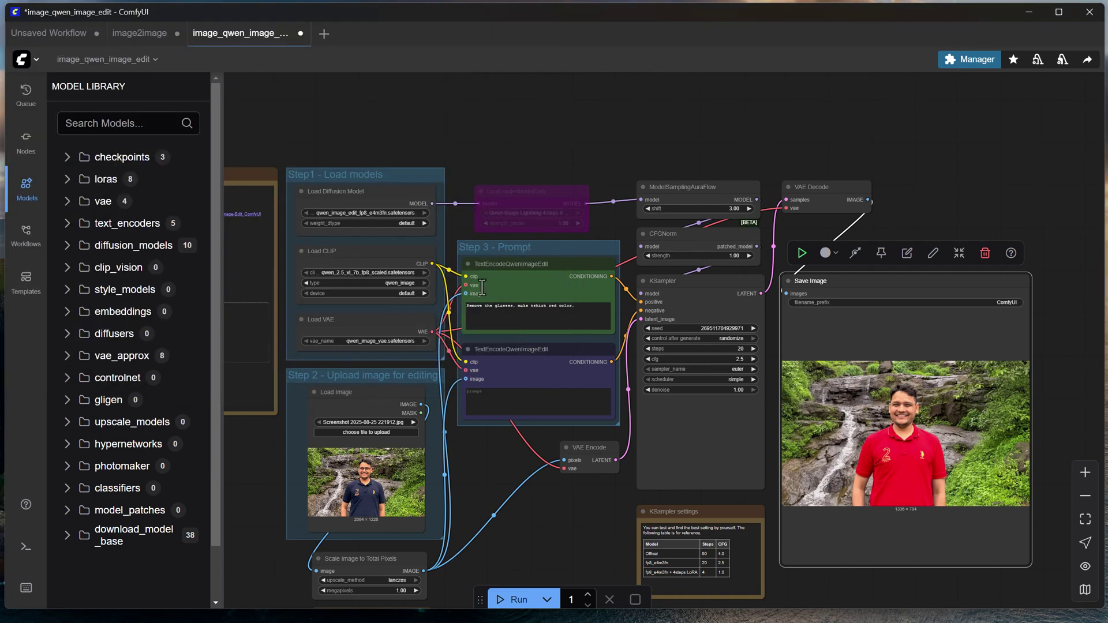
# Step: View the finished result full-size from the Queue sidebar
pyautogui.click(28, 96)
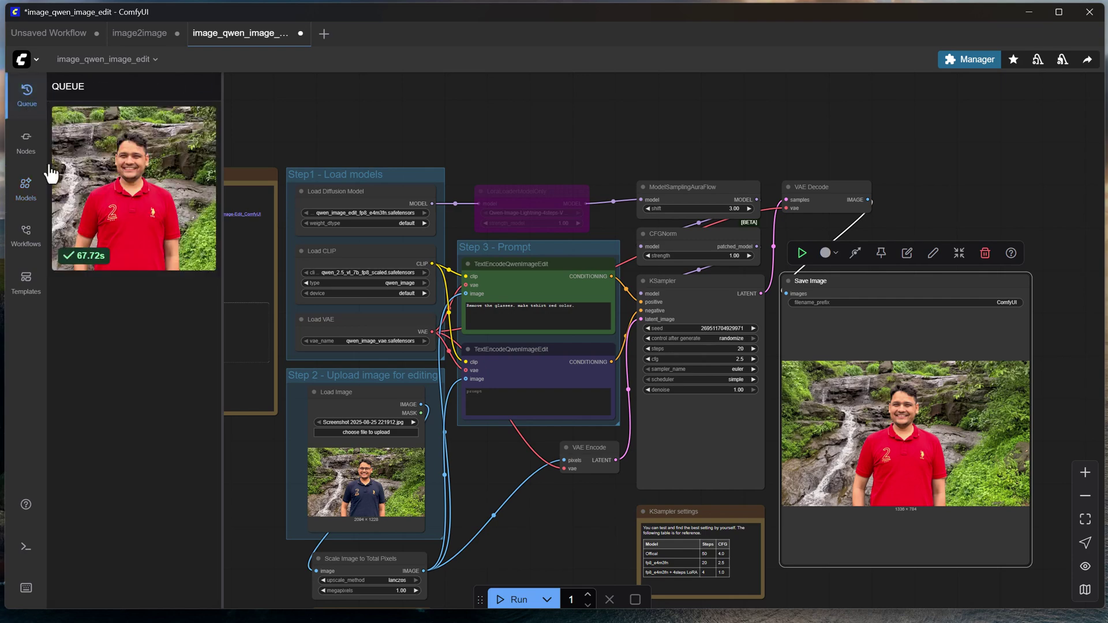
pyautogui.click(132, 176)
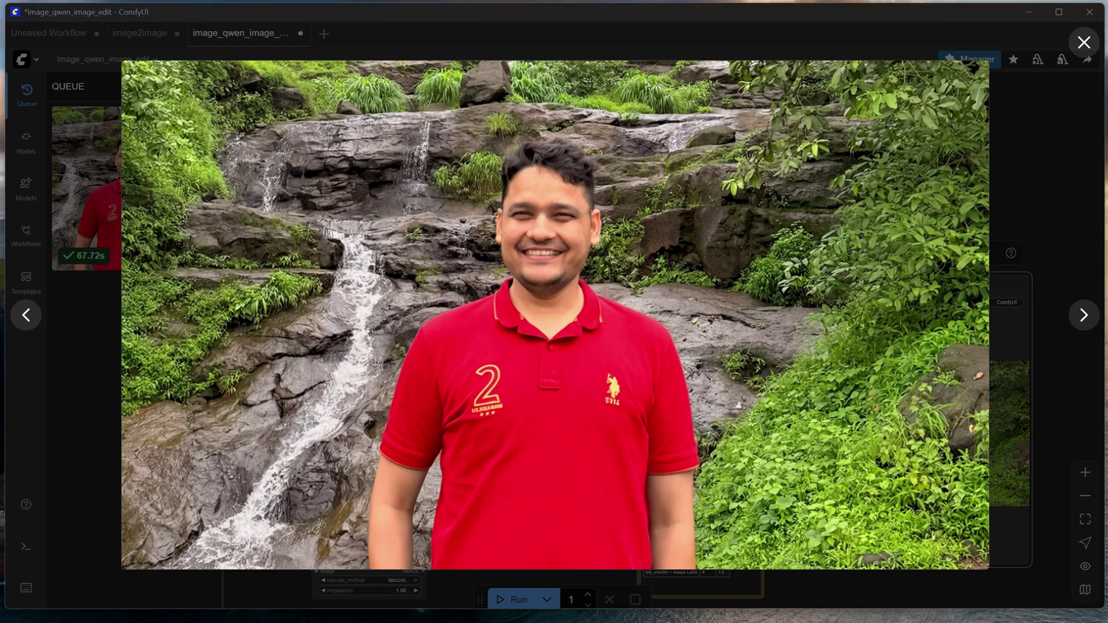
pyautogui.hotkey('alt', 'Tab')
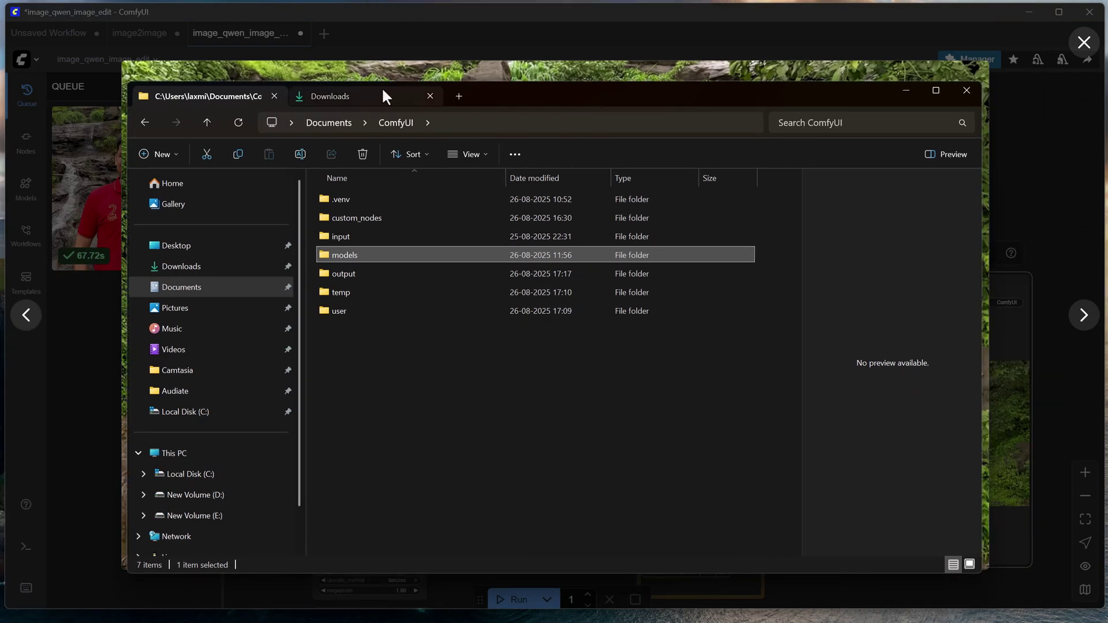
# Step: Compare Screenshot 2025-08-25 221912.jpg with ComfyUI_00032_.png in an enlarged Downloads preview pane
pyautogui.click(384, 96)
pyautogui.click(393, 286)
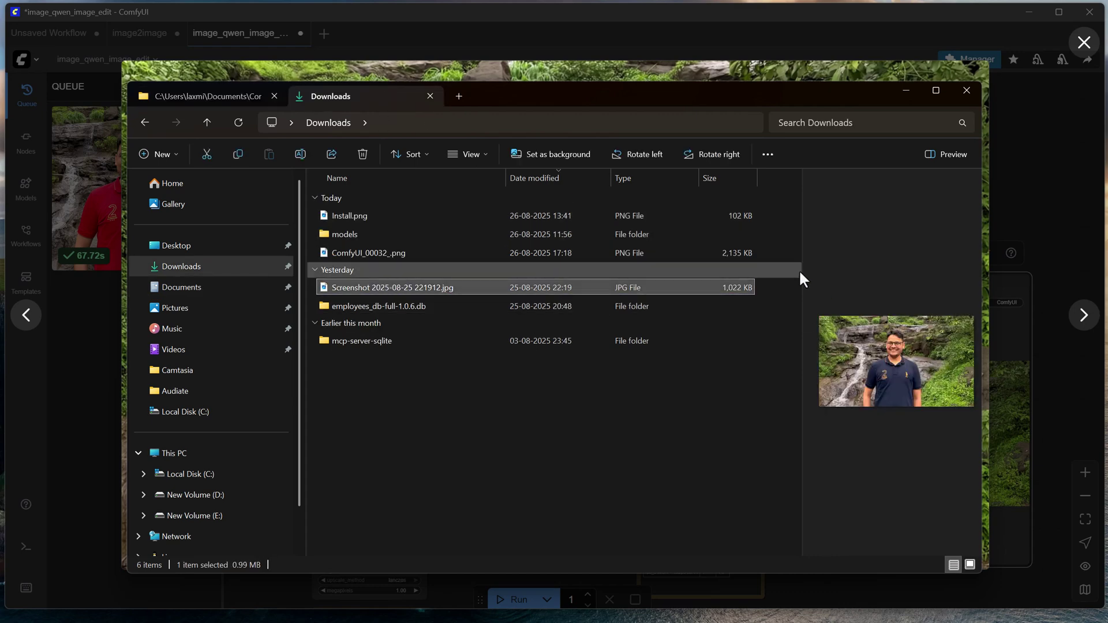
pyautogui.click(936, 90)
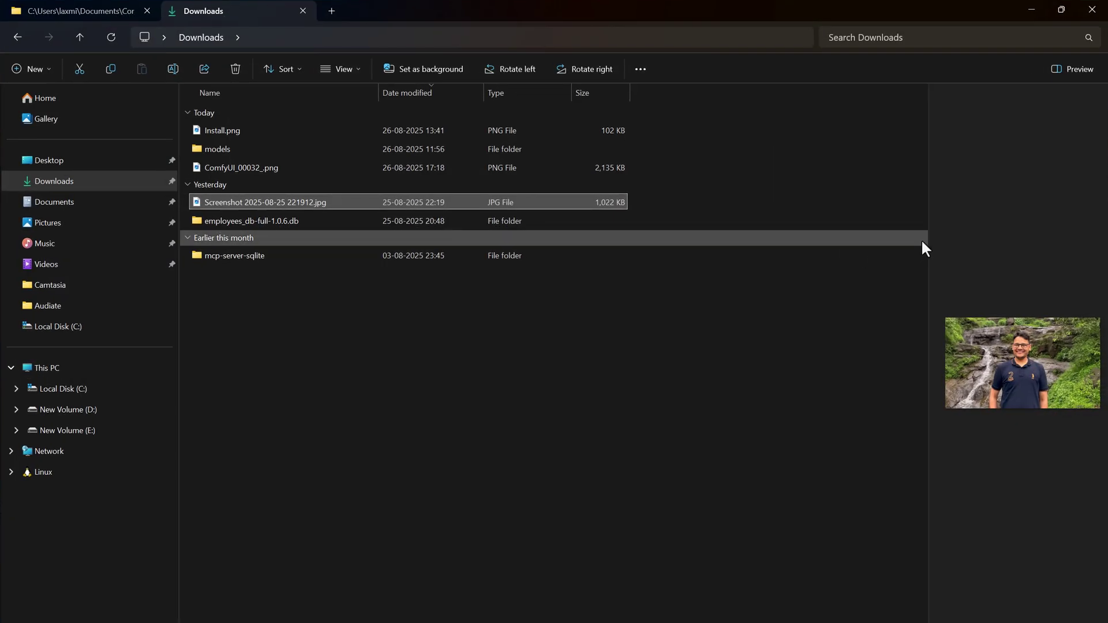
pyautogui.moveTo(926, 237); pyautogui.dragTo(450, 195)
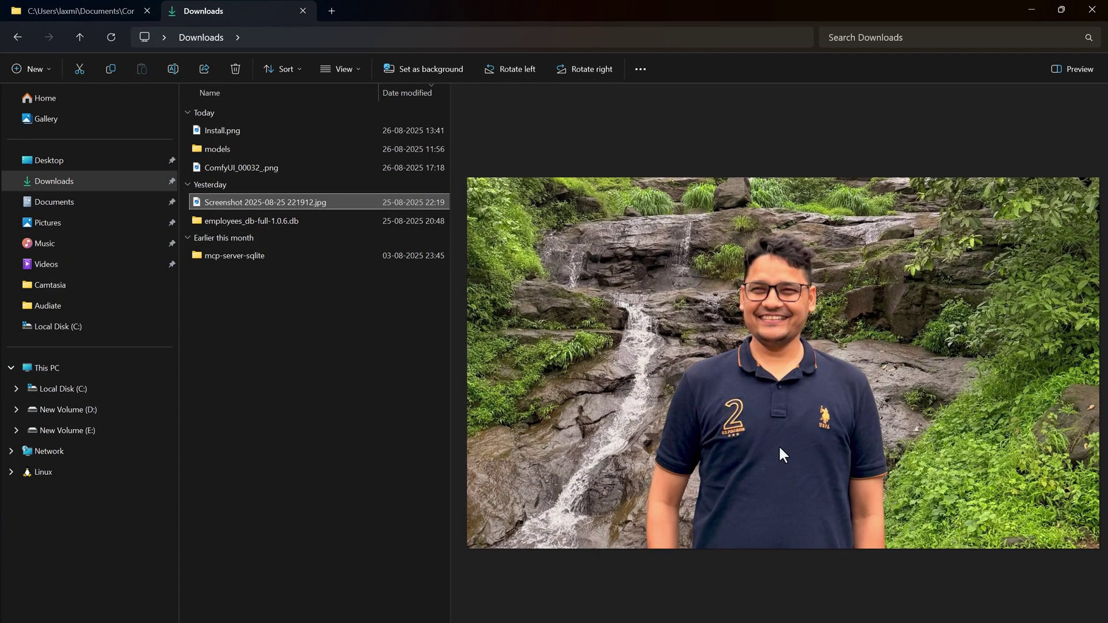
pyautogui.click(207, 167)
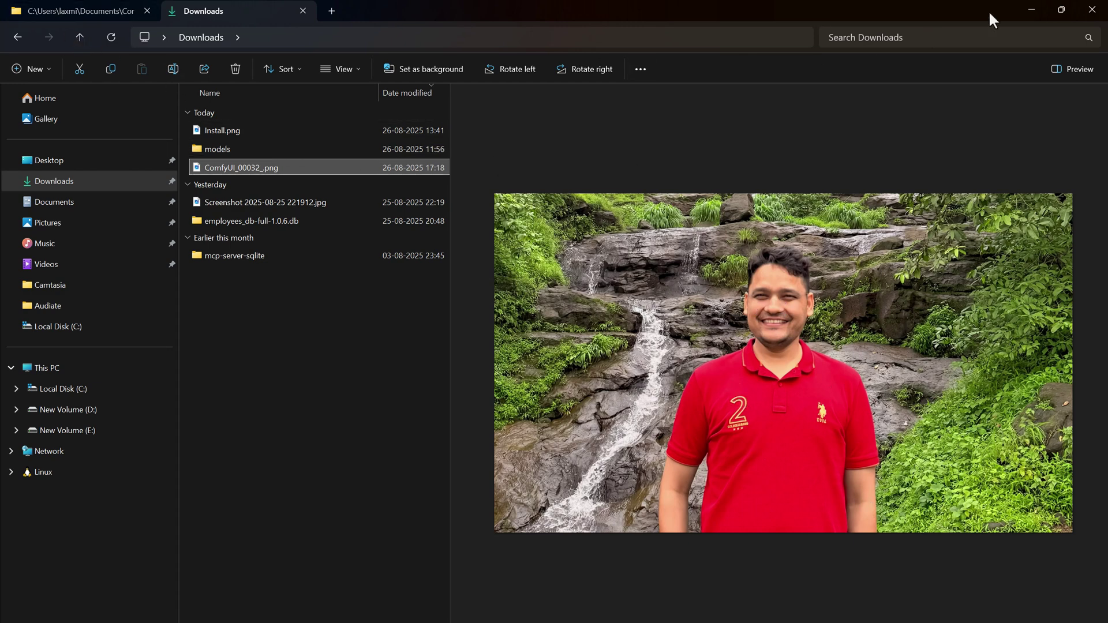
# Step: Close the full-size result view and select all text in the positive prompt box
pyautogui.click(1036, 7)
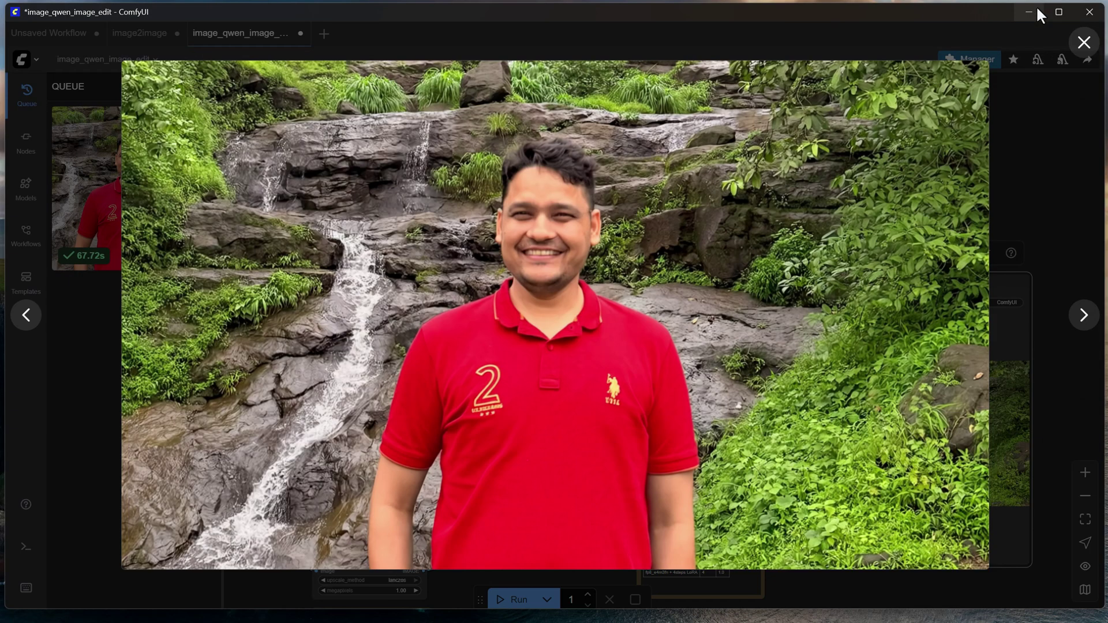
pyautogui.click(1084, 42)
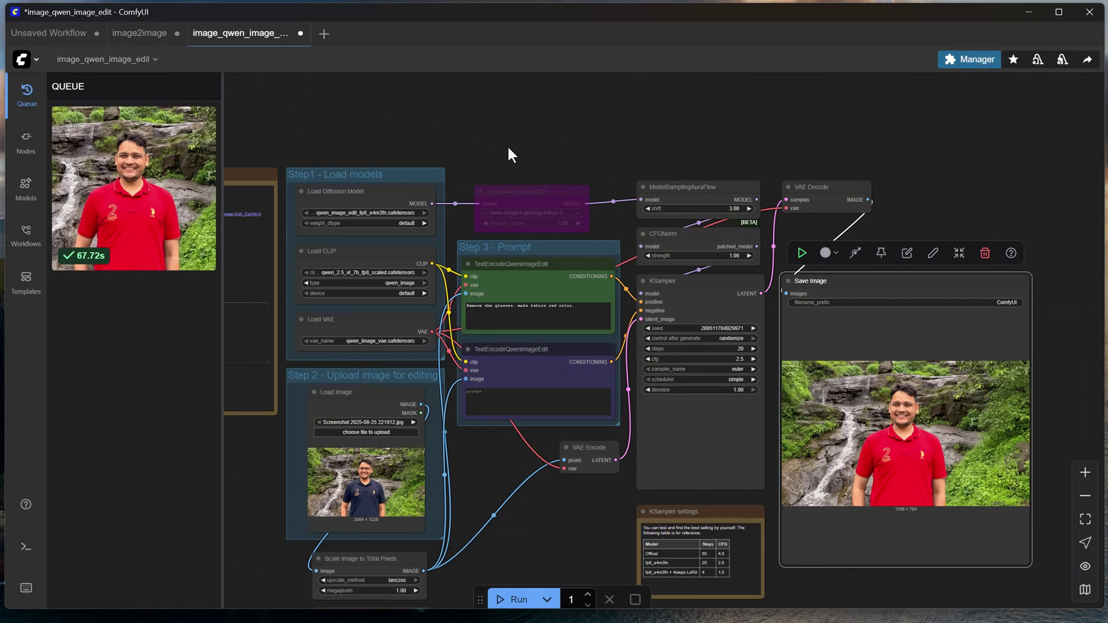
pyautogui.click(496, 306)
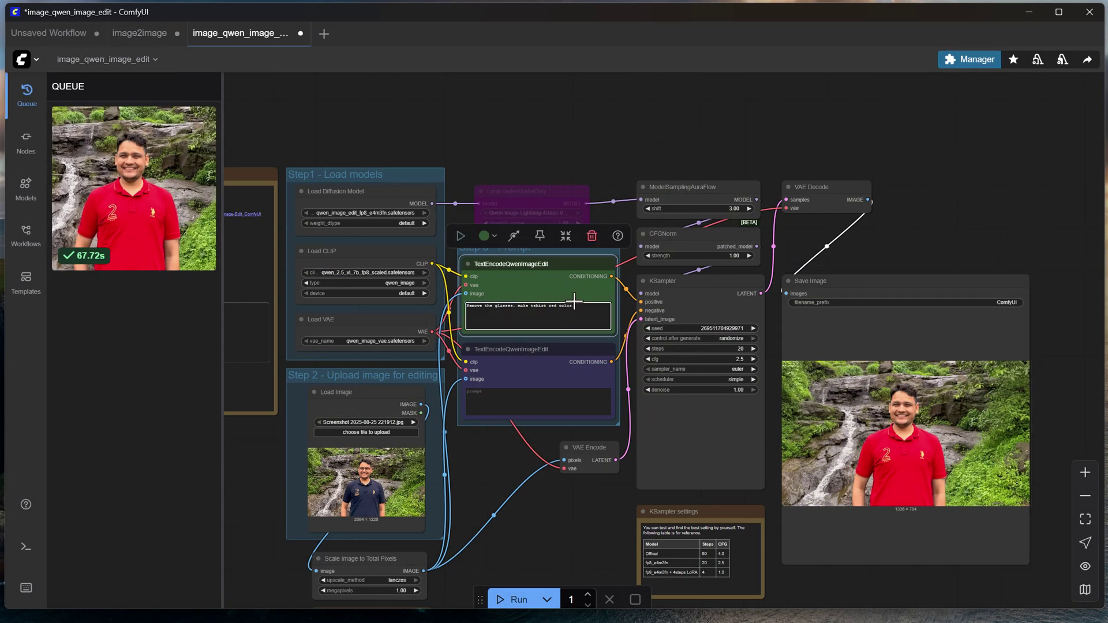
pyautogui.hotkey('ctrl', 'a')
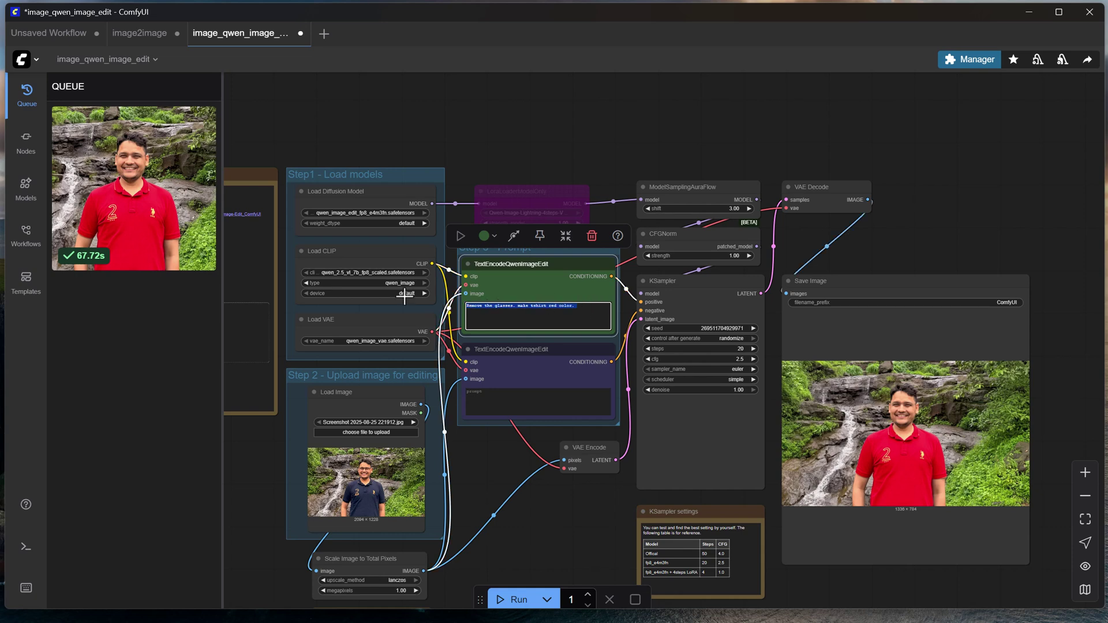